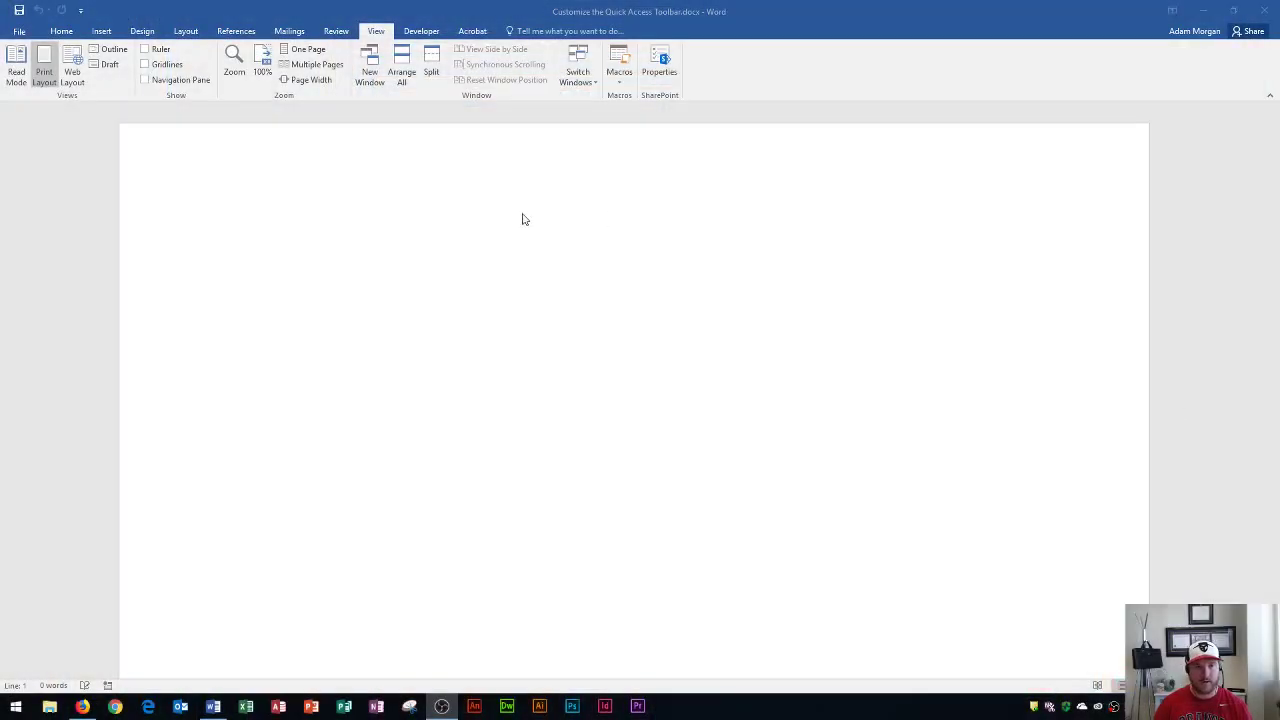
# Step: Activate the blank 'Customize the Quick Access Toolbar.docx' Word window
pyautogui.click(421, 204)
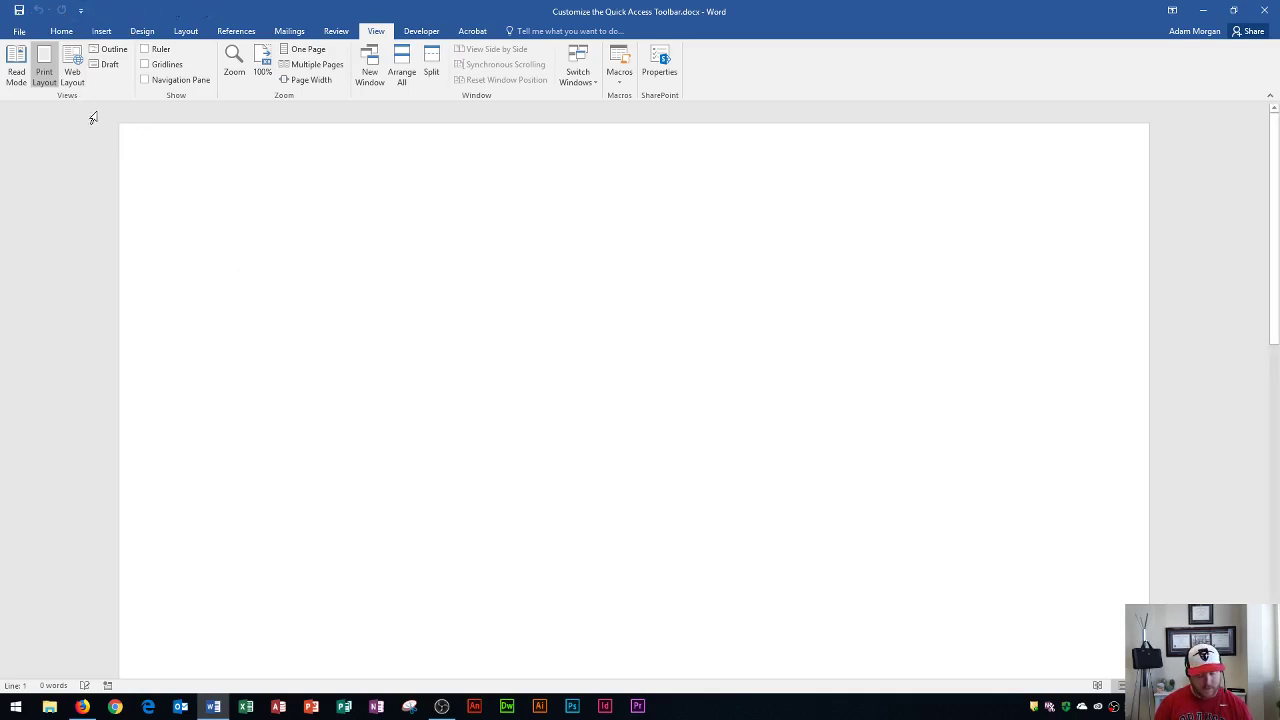
# Step: Move the Save/Undo/Redo Quick Access Toolbar to Show Below the Ribbon
pyautogui.click(81, 12)
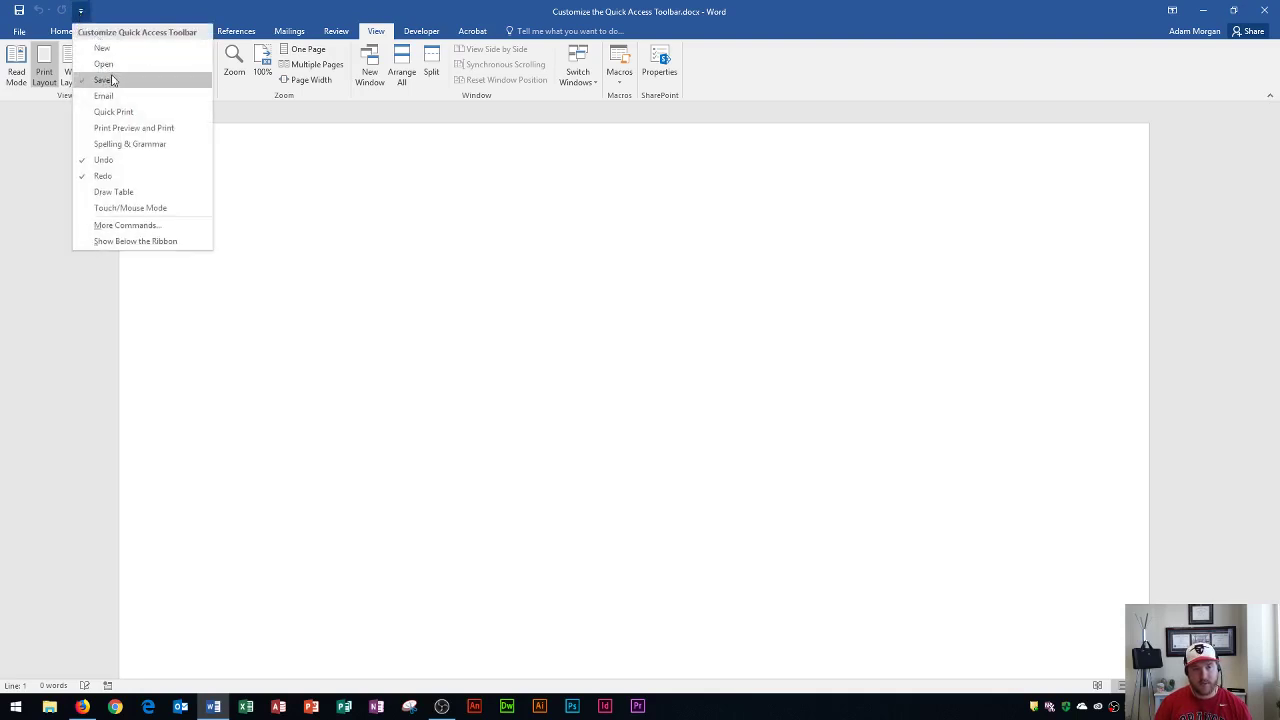
pyautogui.click(135, 241)
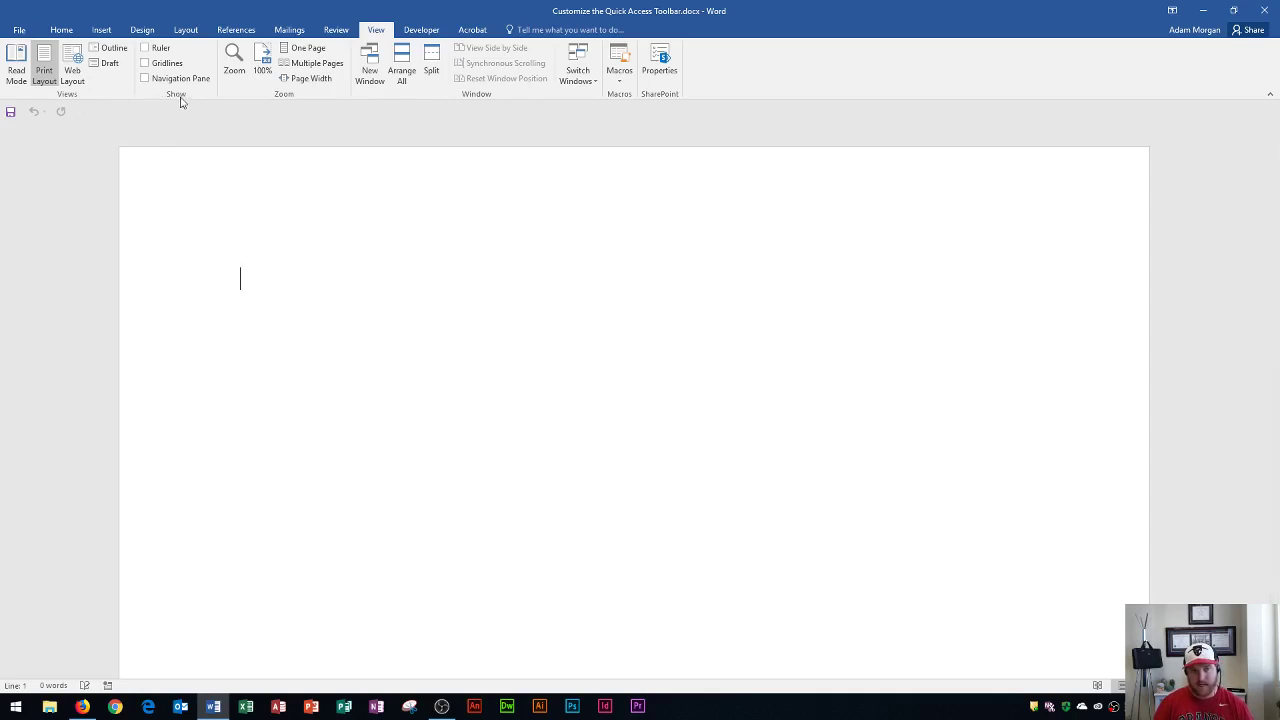
pyautogui.click(81, 116)
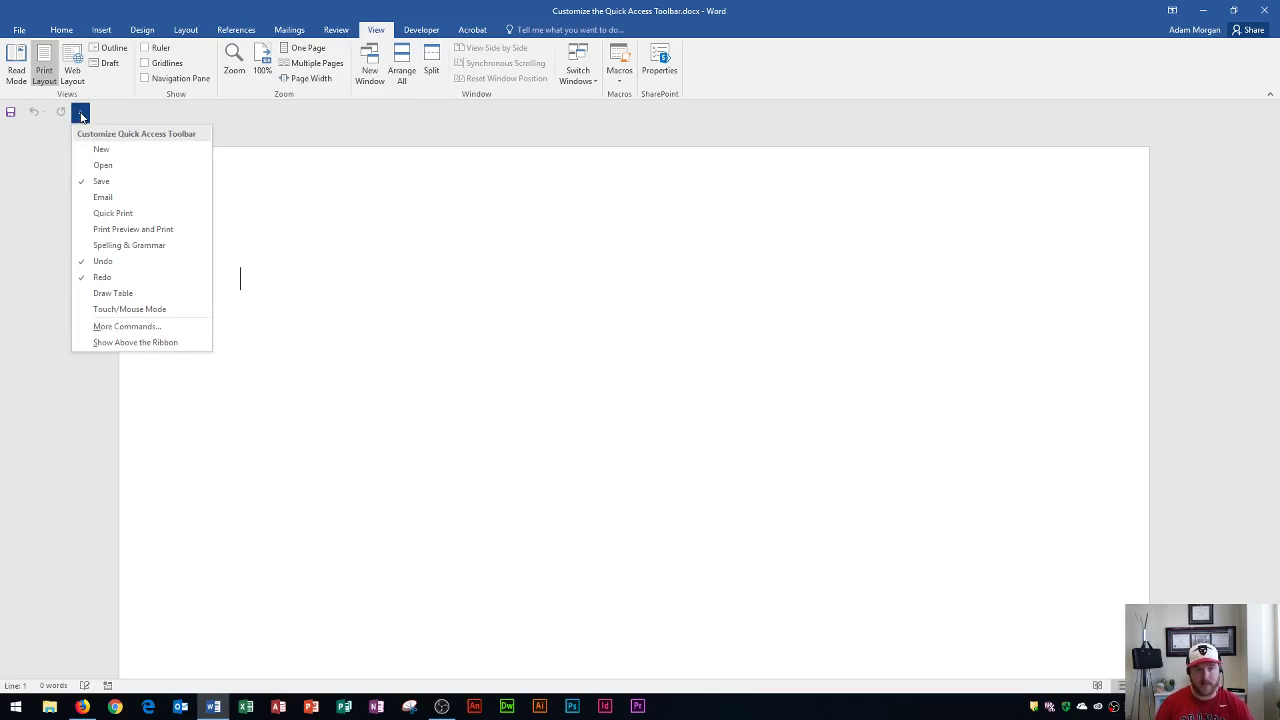
# Step: Switch the Quick Access Toolbar to Show Above the Ribbon in the title bar
pyautogui.click(130, 343)
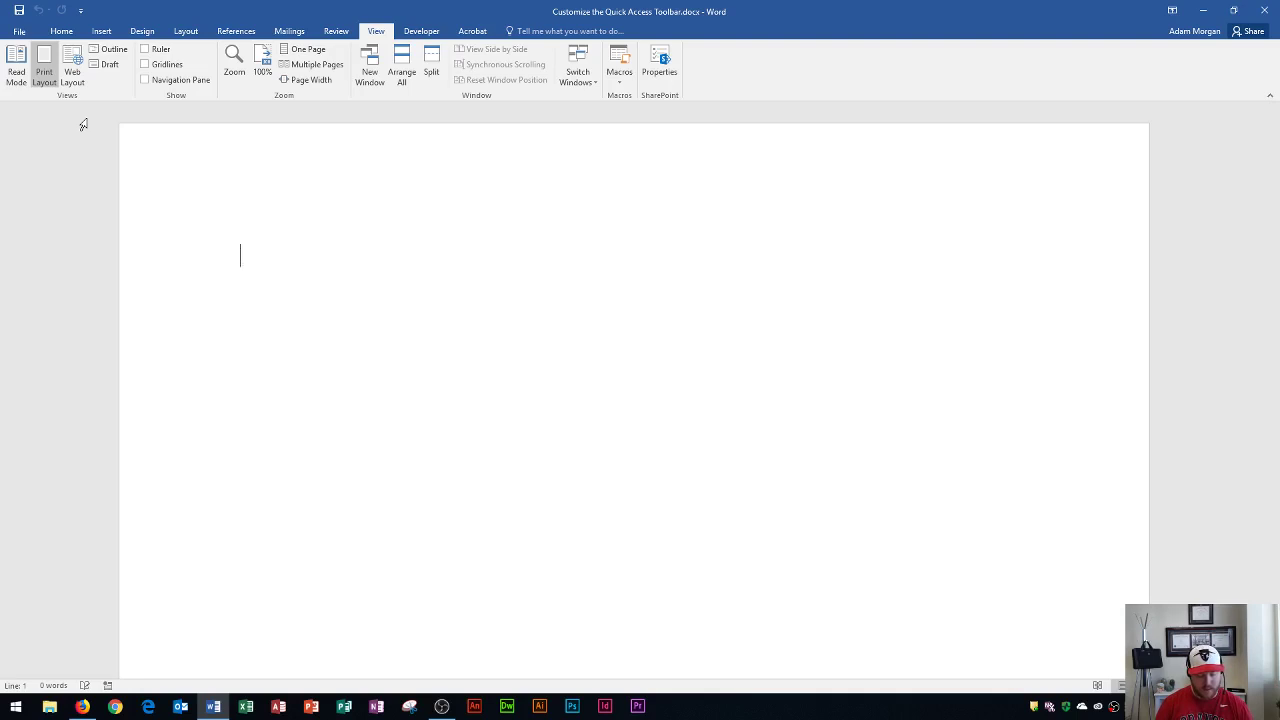
pyautogui.click(82, 11)
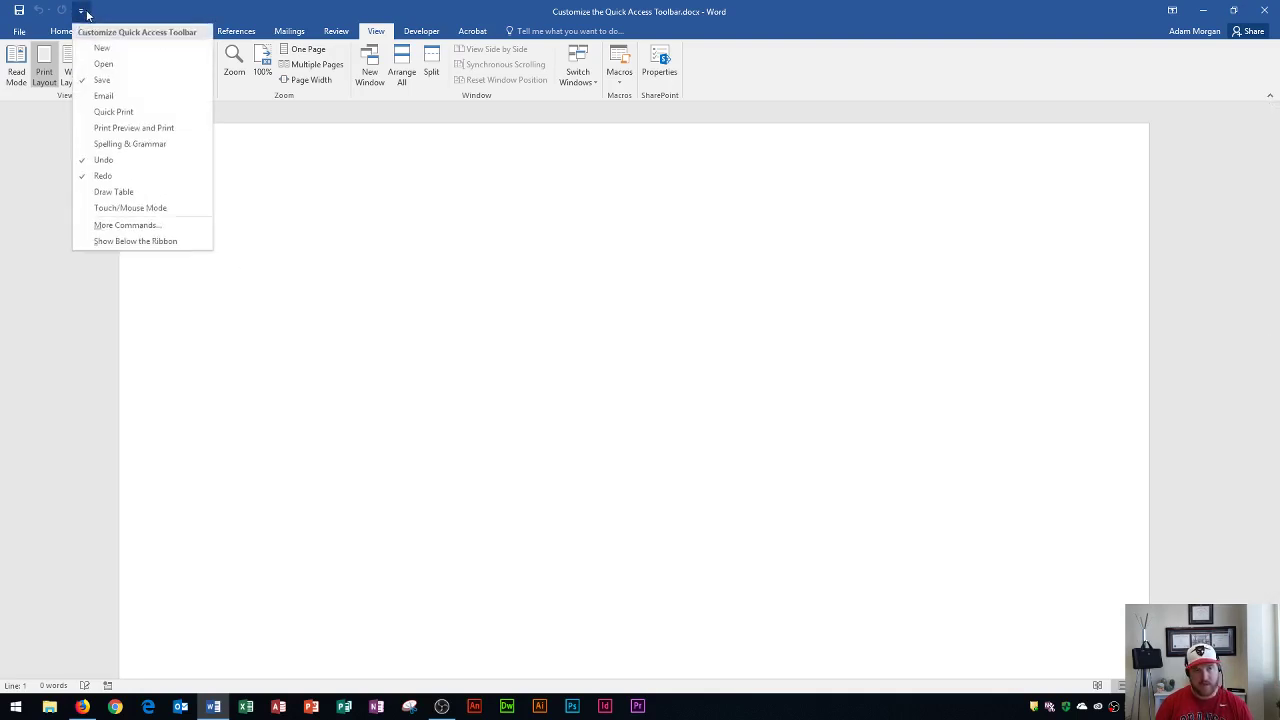
# Step: Add Print Preview and Print to the toolbar and try its preview
pyautogui.click(116, 128)
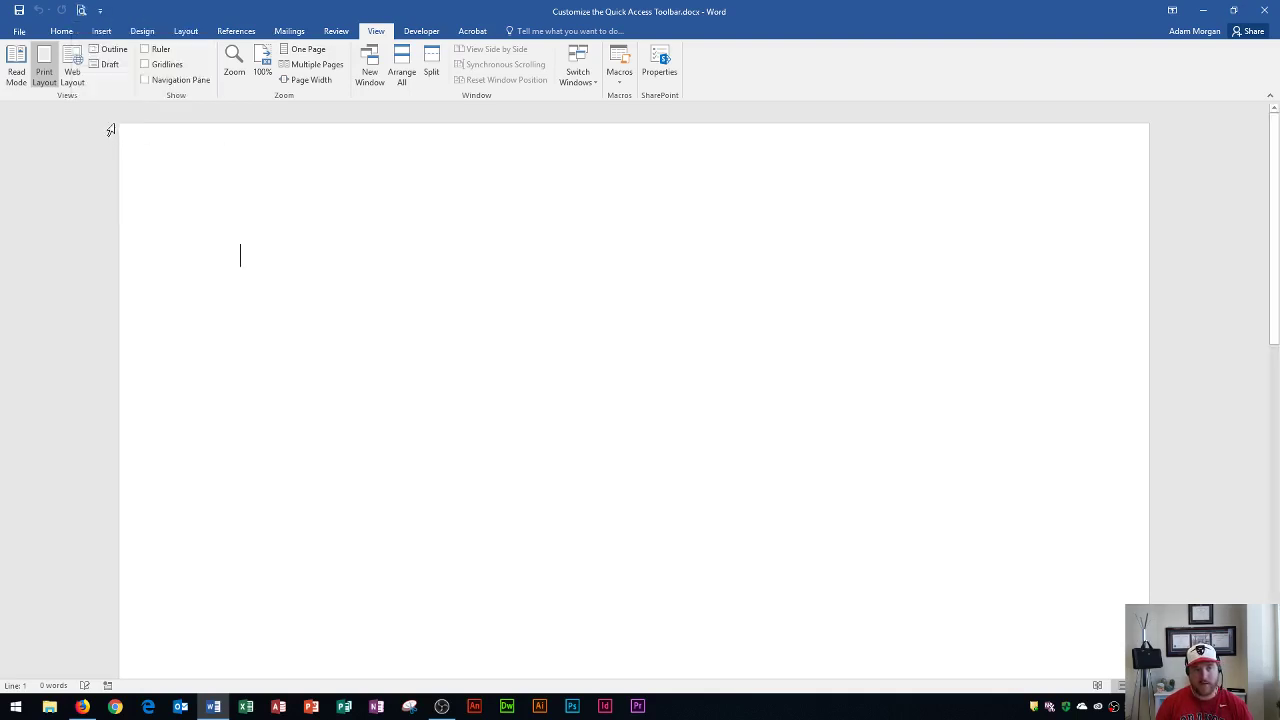
pyautogui.click(82, 12)
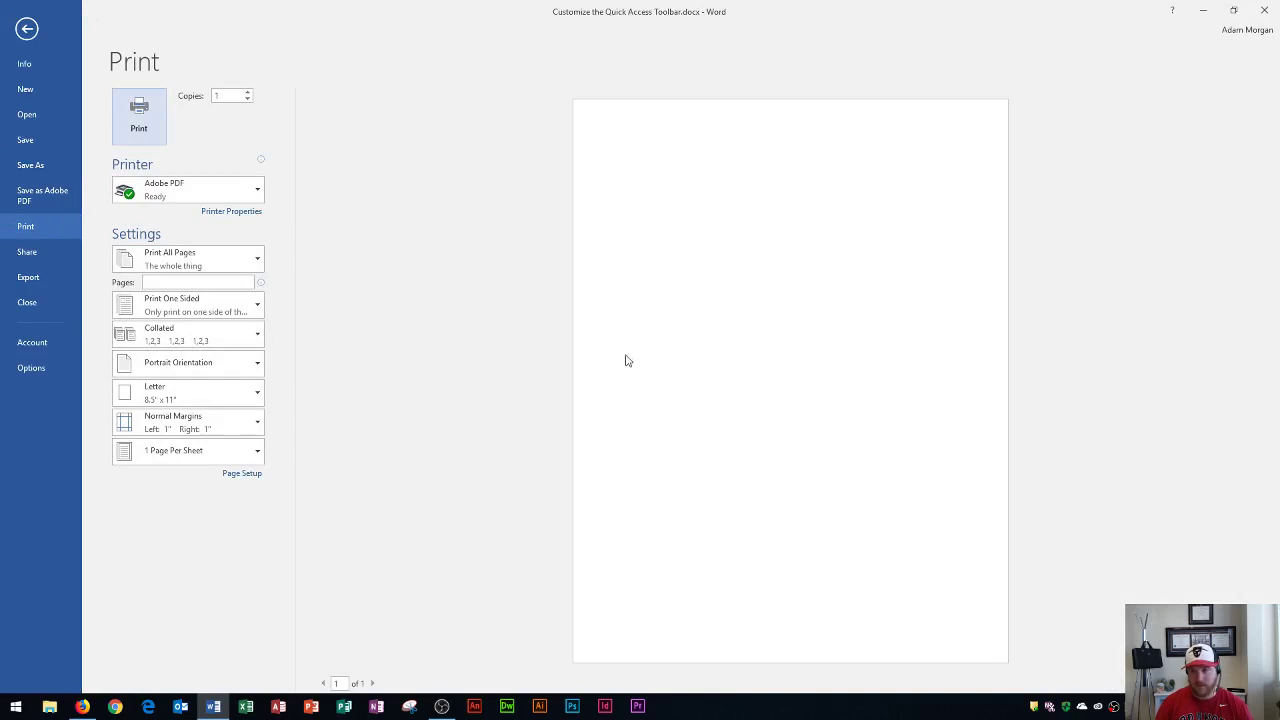
pyautogui.click(33, 37)
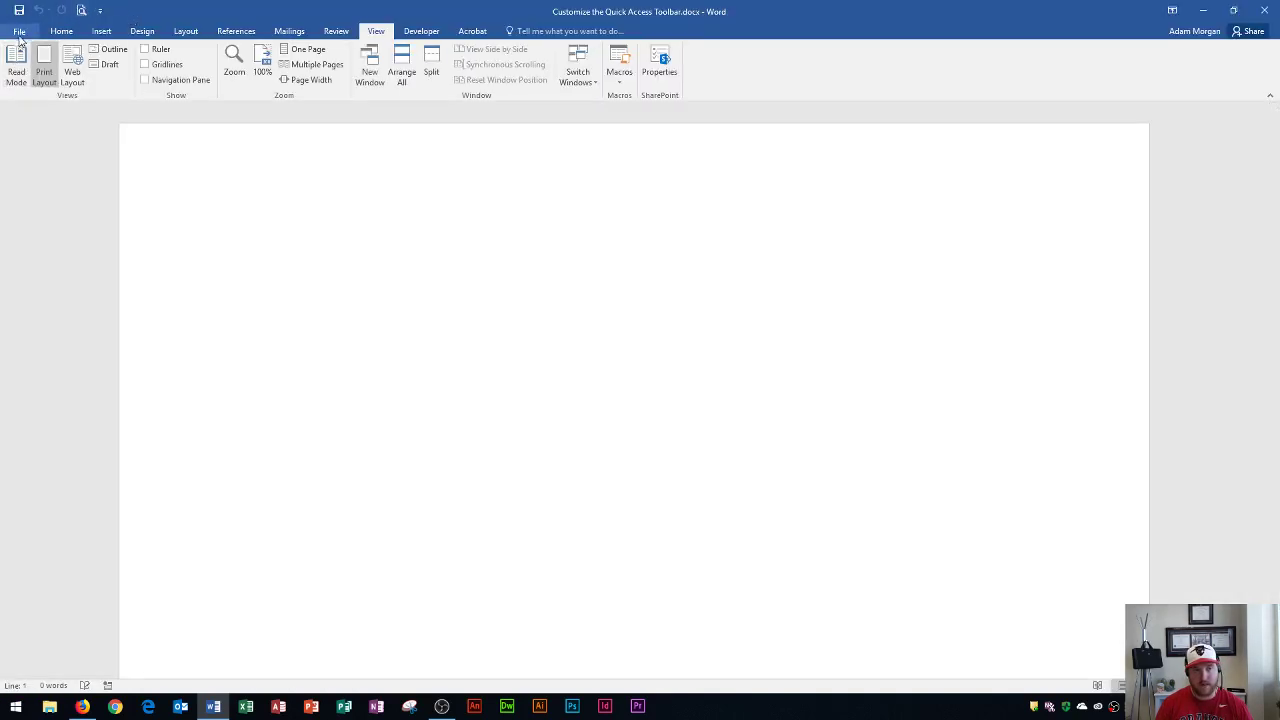
# Step: Compare with the File > Print page, then bring up the Design commands
pyautogui.click(19, 32)
pyautogui.click(37, 235)
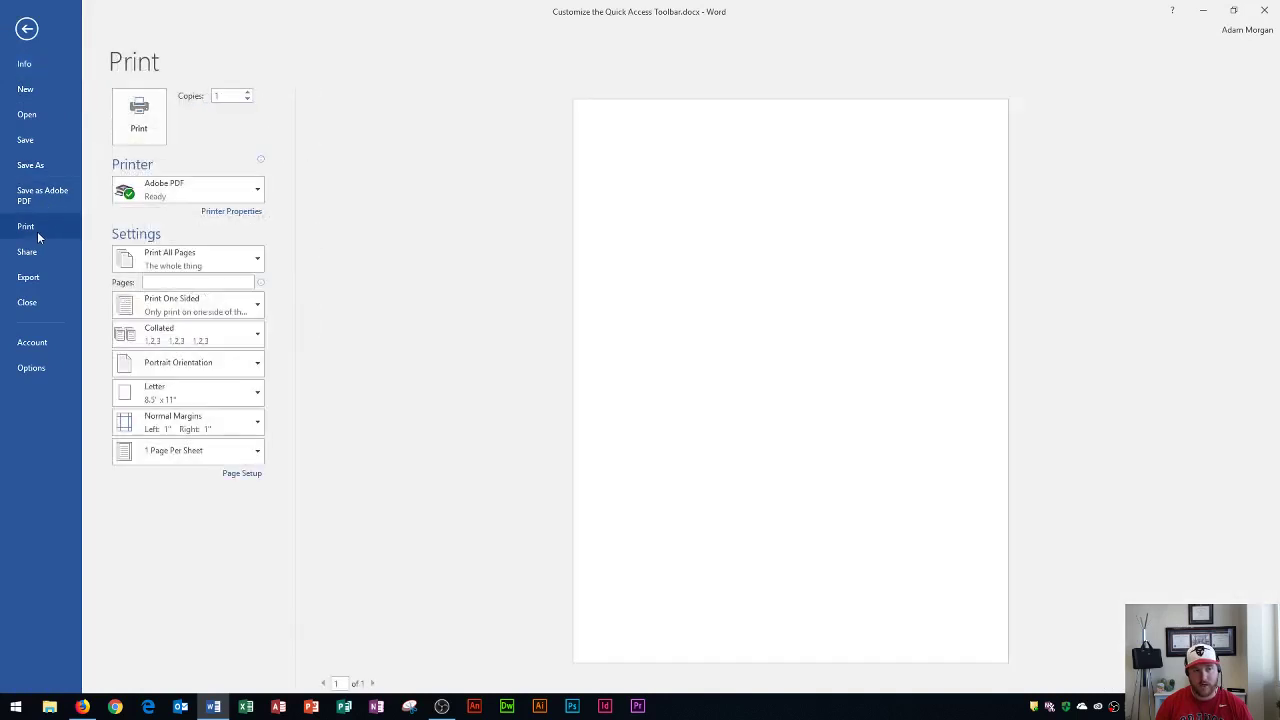
pyautogui.click(18, 29)
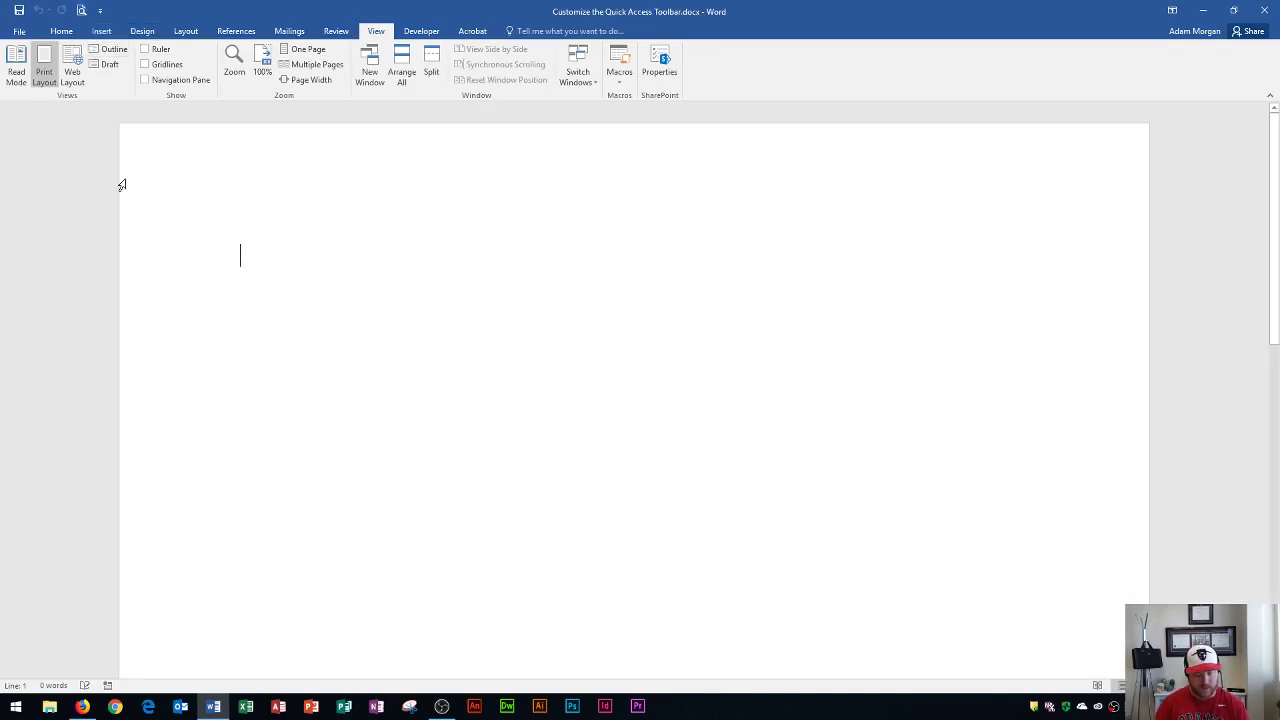
pyautogui.click(100, 10)
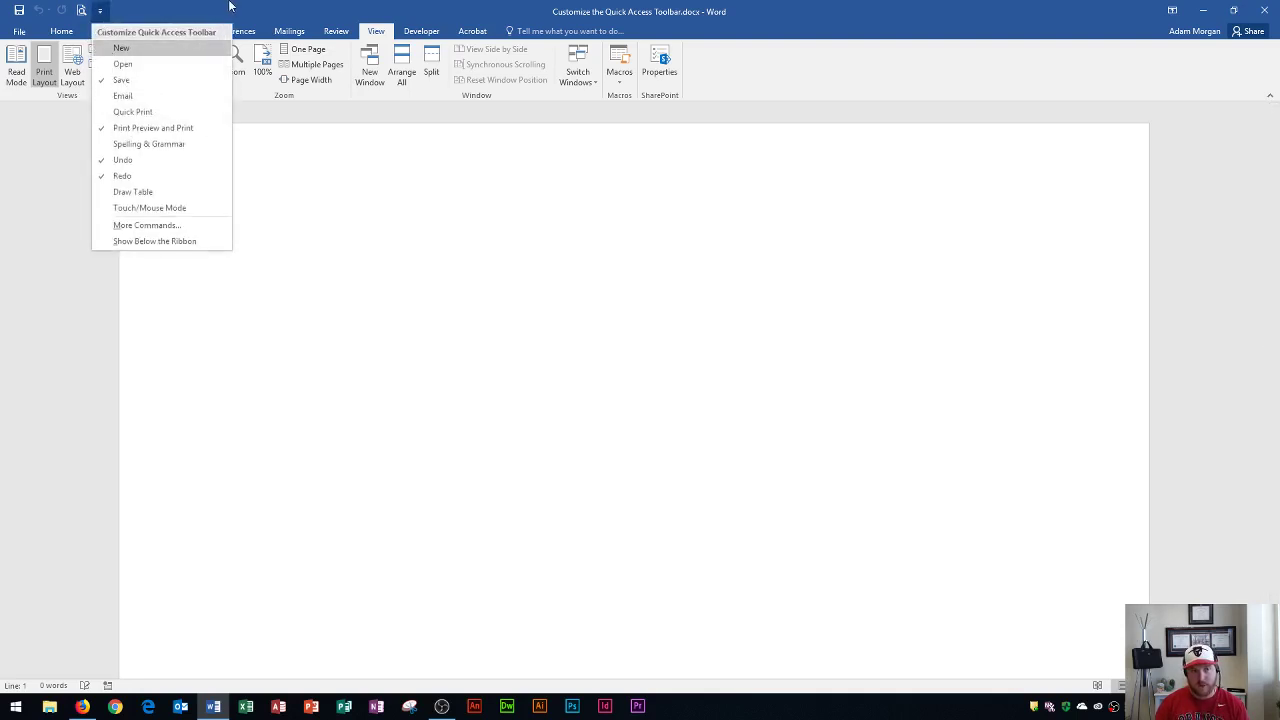
pyautogui.press('Escape')
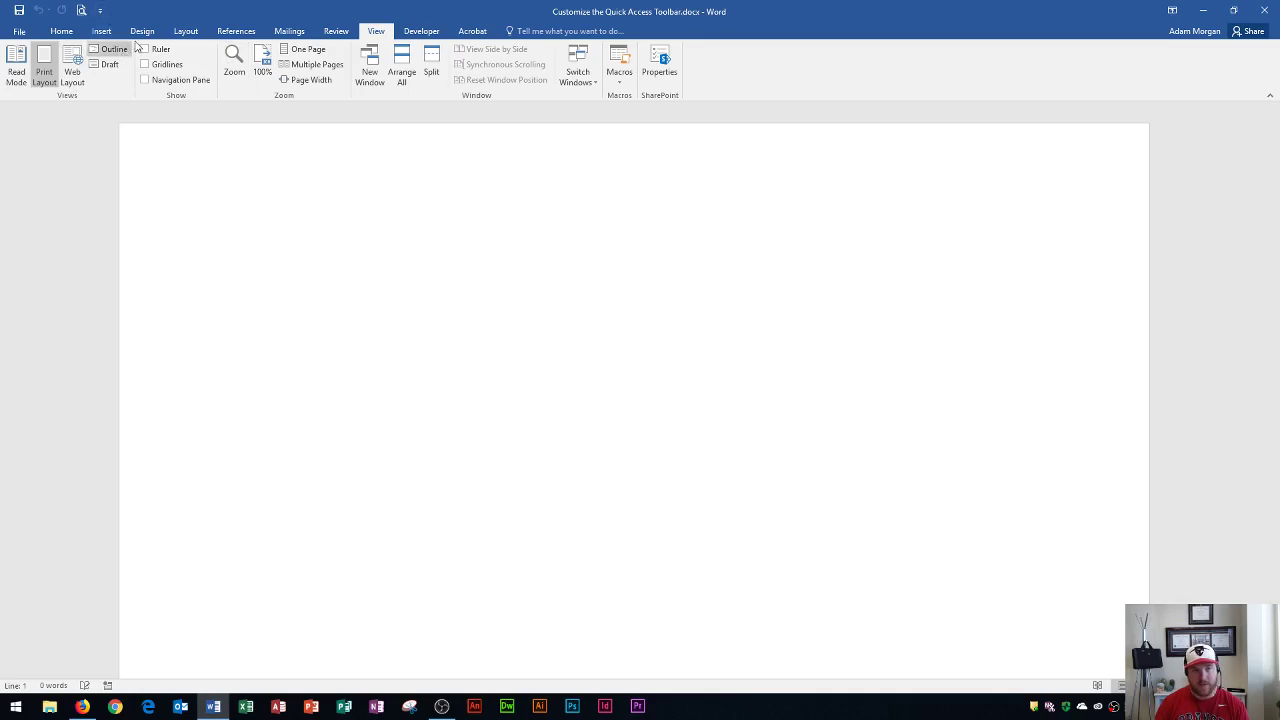
pyautogui.click(143, 34)
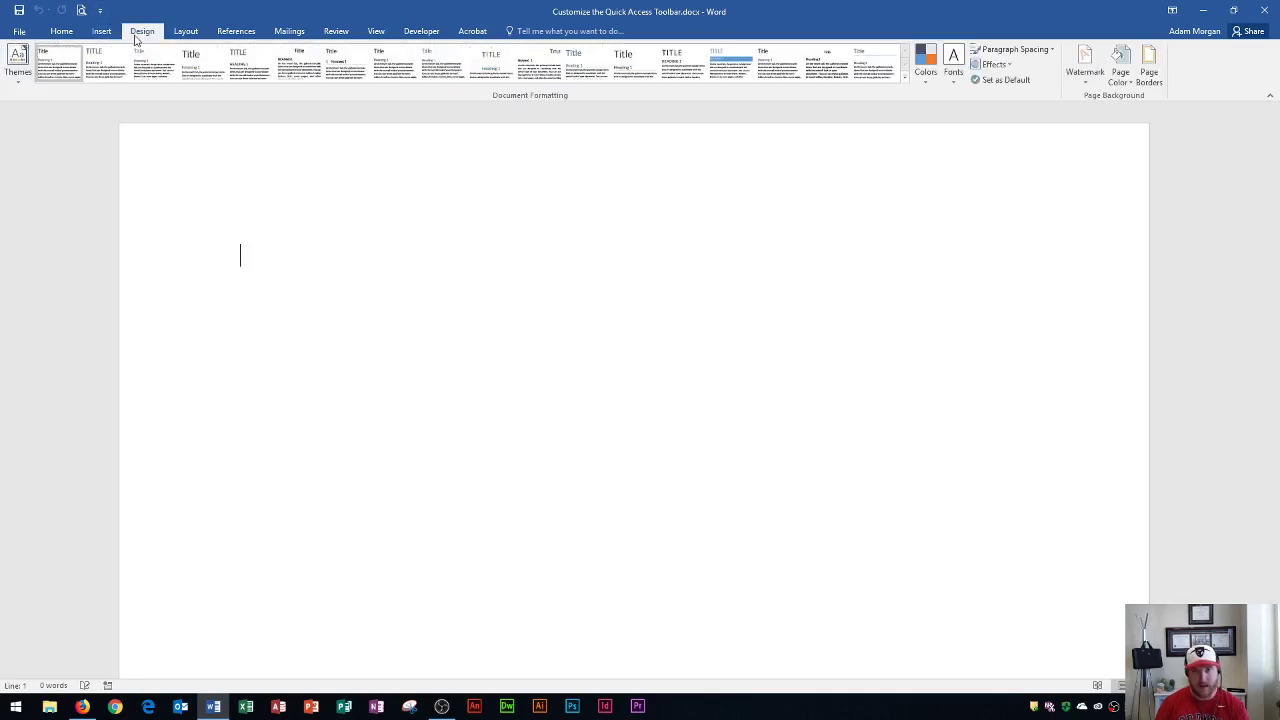
# Step: Add the Design tab's Paragraph Spacing and Watermark commands to the Quick Access Toolbar
pyautogui.rightClick(1006, 55)
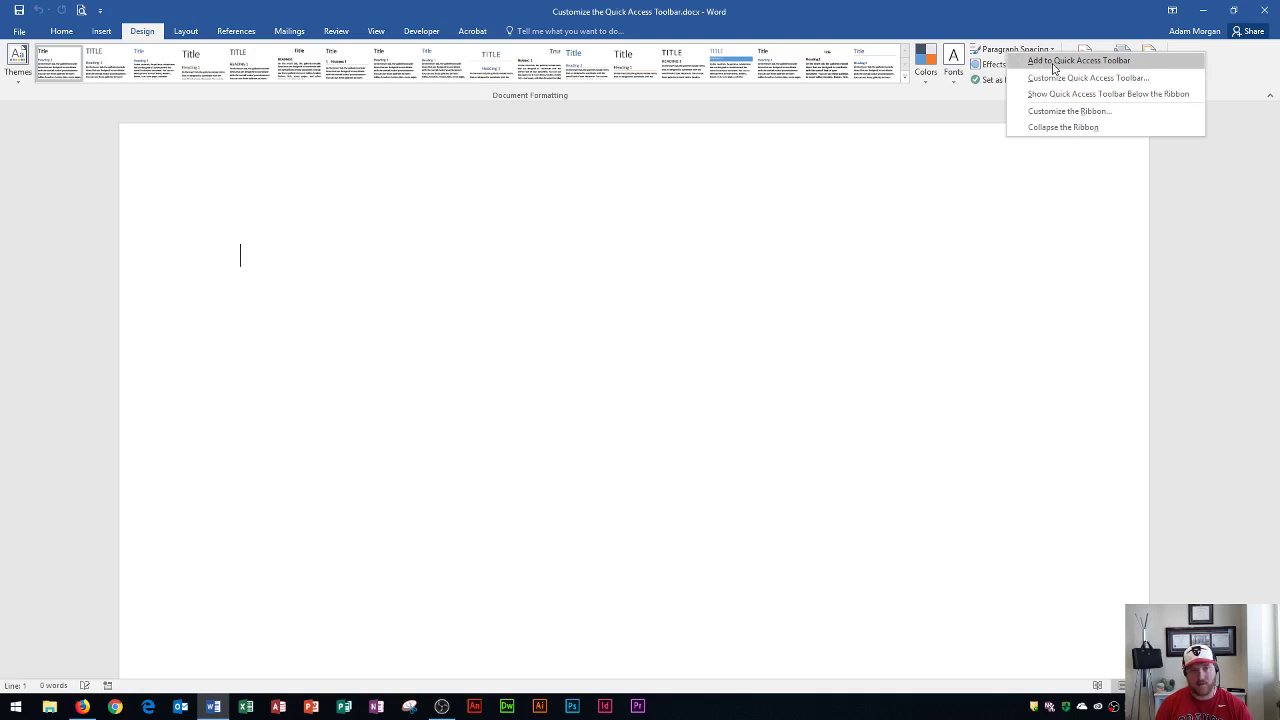
pyautogui.click(1053, 63)
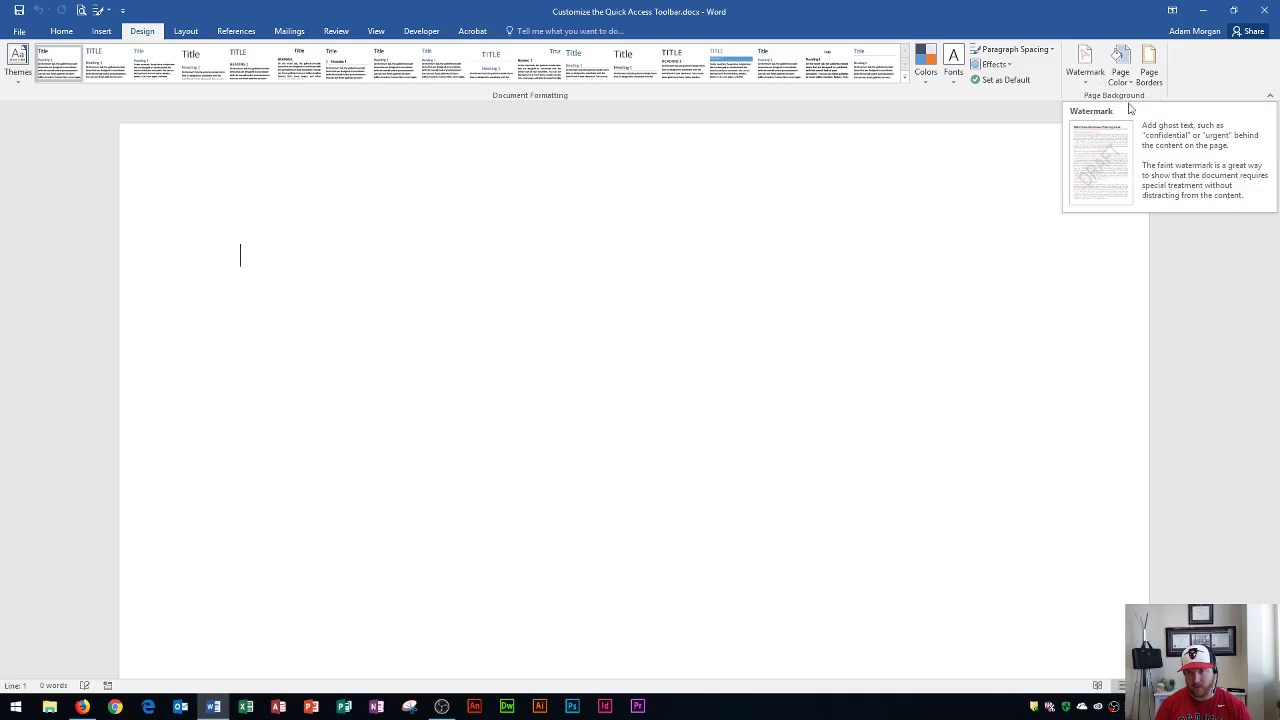
pyautogui.rightClick(1081, 66)
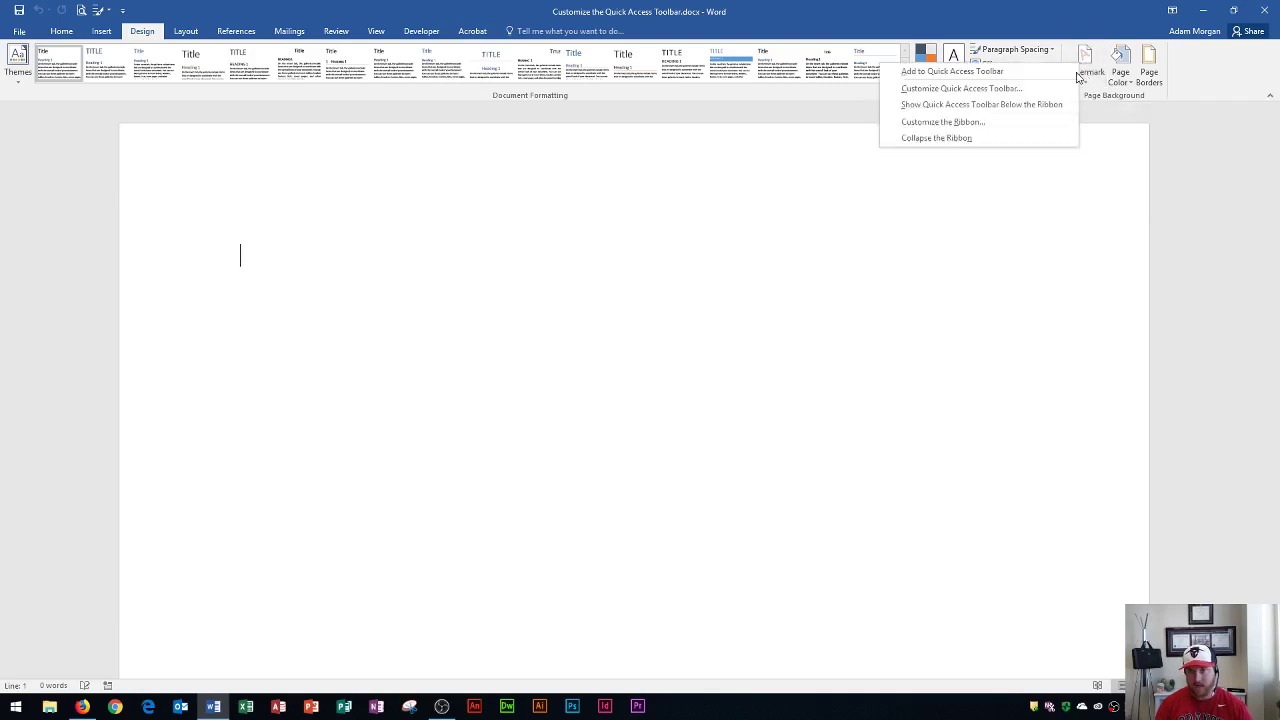
pyautogui.click(924, 74)
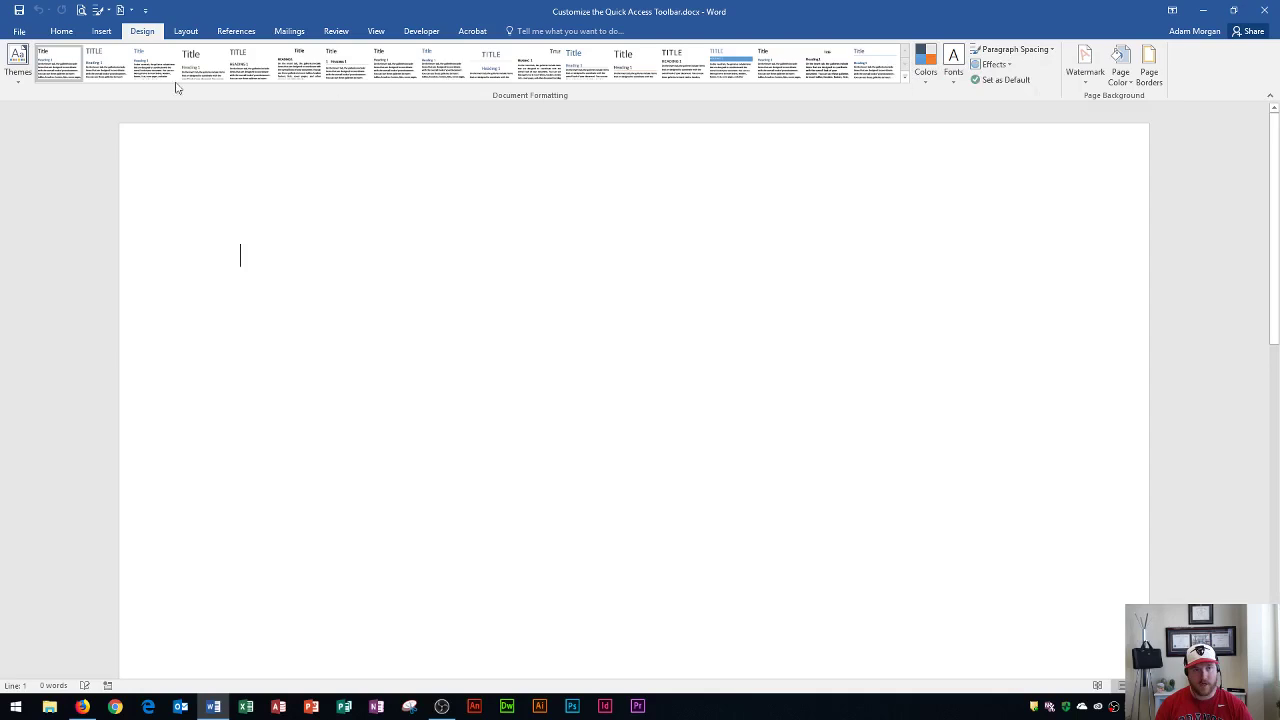
# Step: Test the toolbar's Watermark gallery from both the Design and Home tabs
pyautogui.click(122, 12)
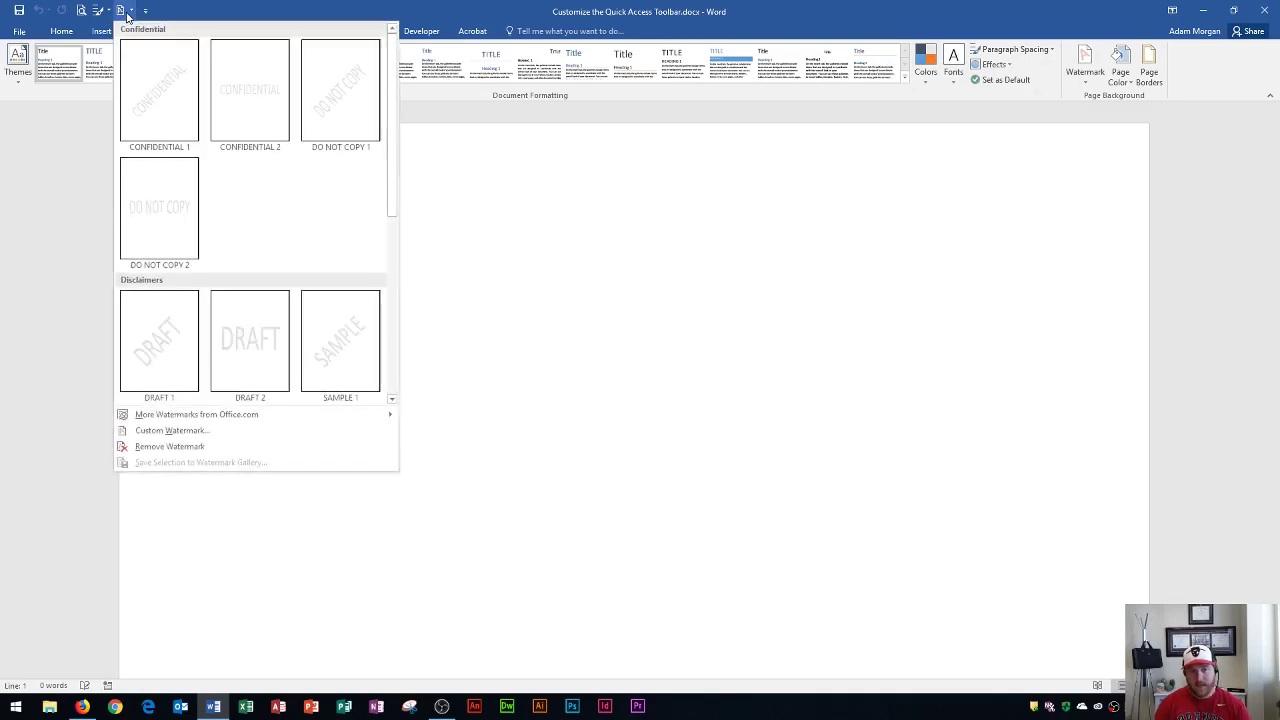
pyautogui.click(127, 15)
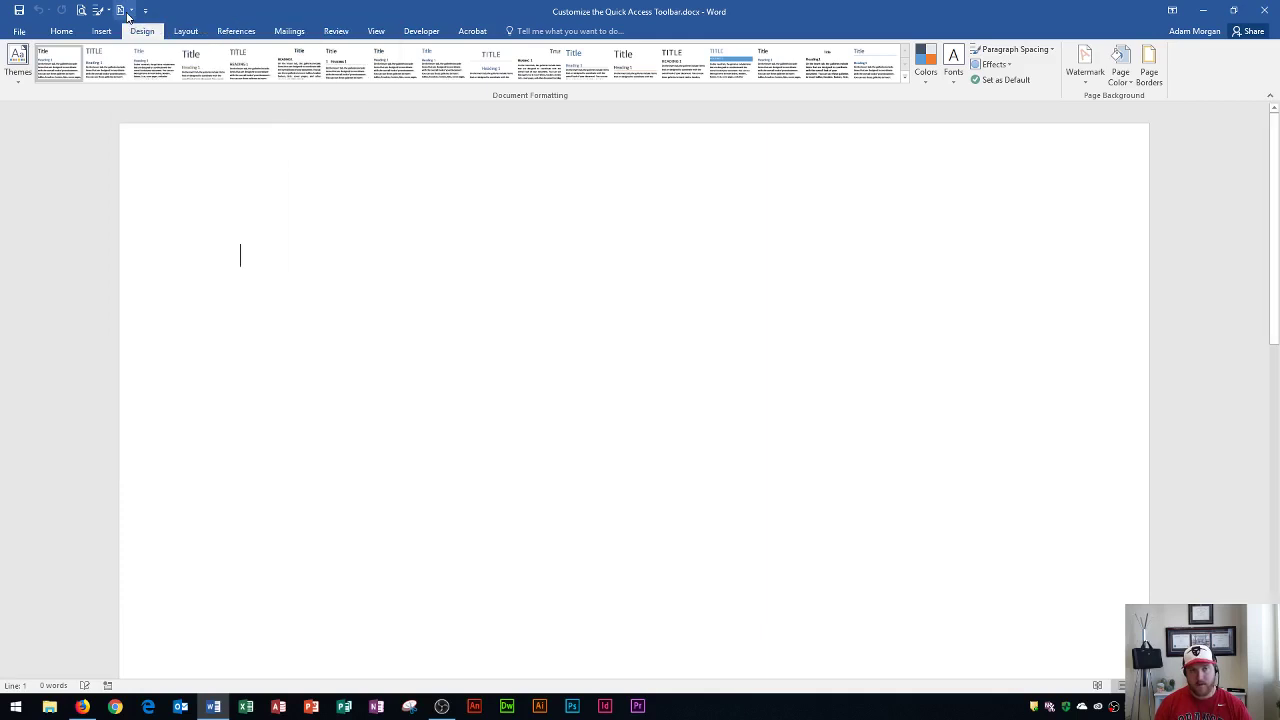
pyautogui.click(72, 33)
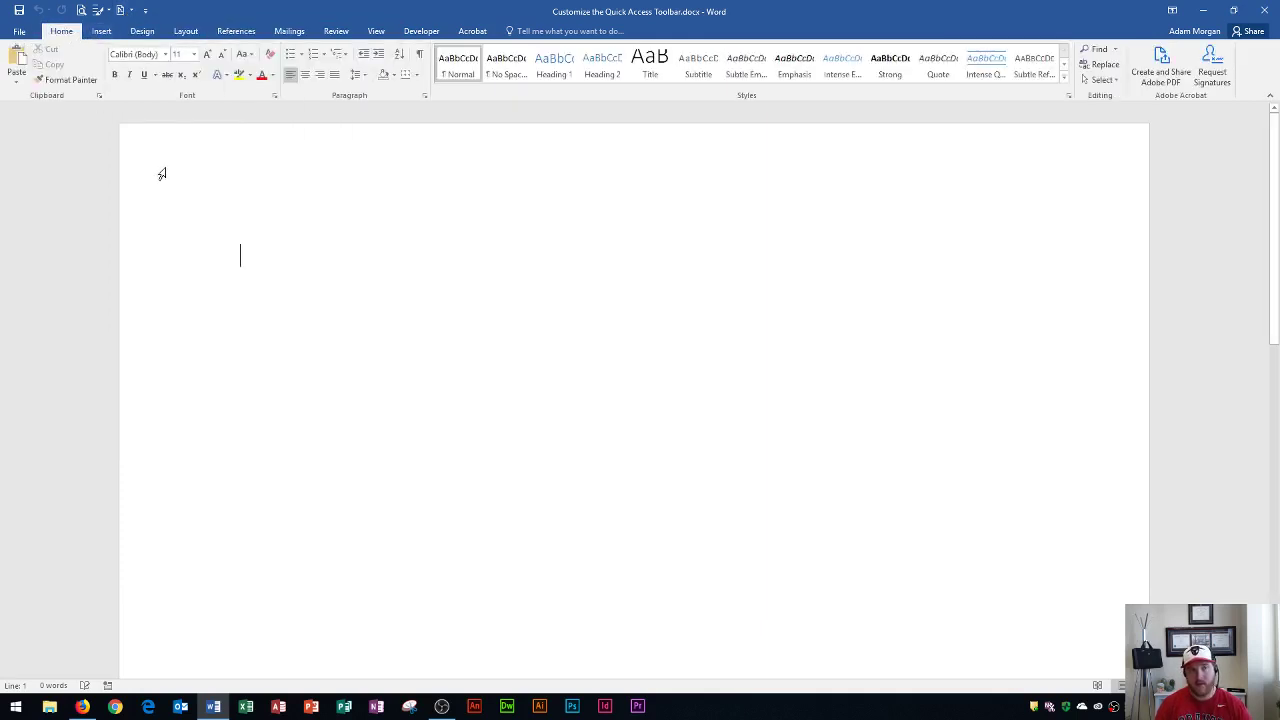
pyautogui.click(127, 10)
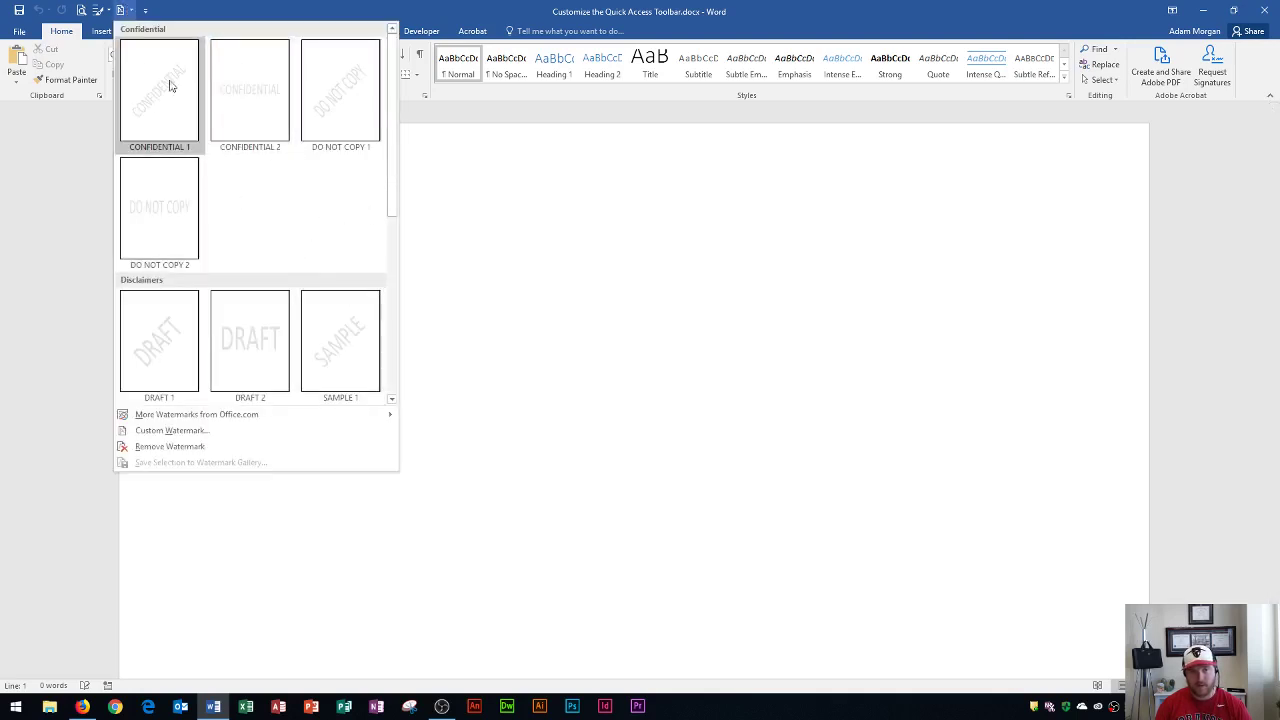
pyautogui.click(121, 10)
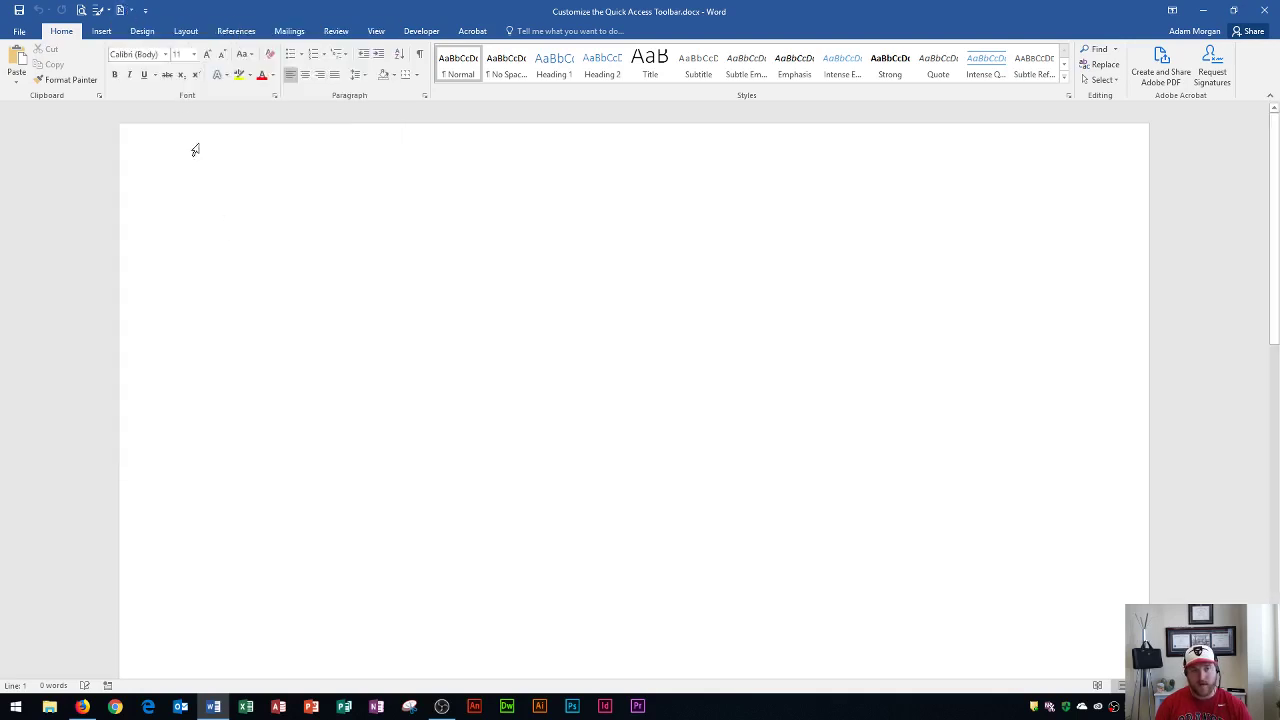
pyautogui.click(144, 34)
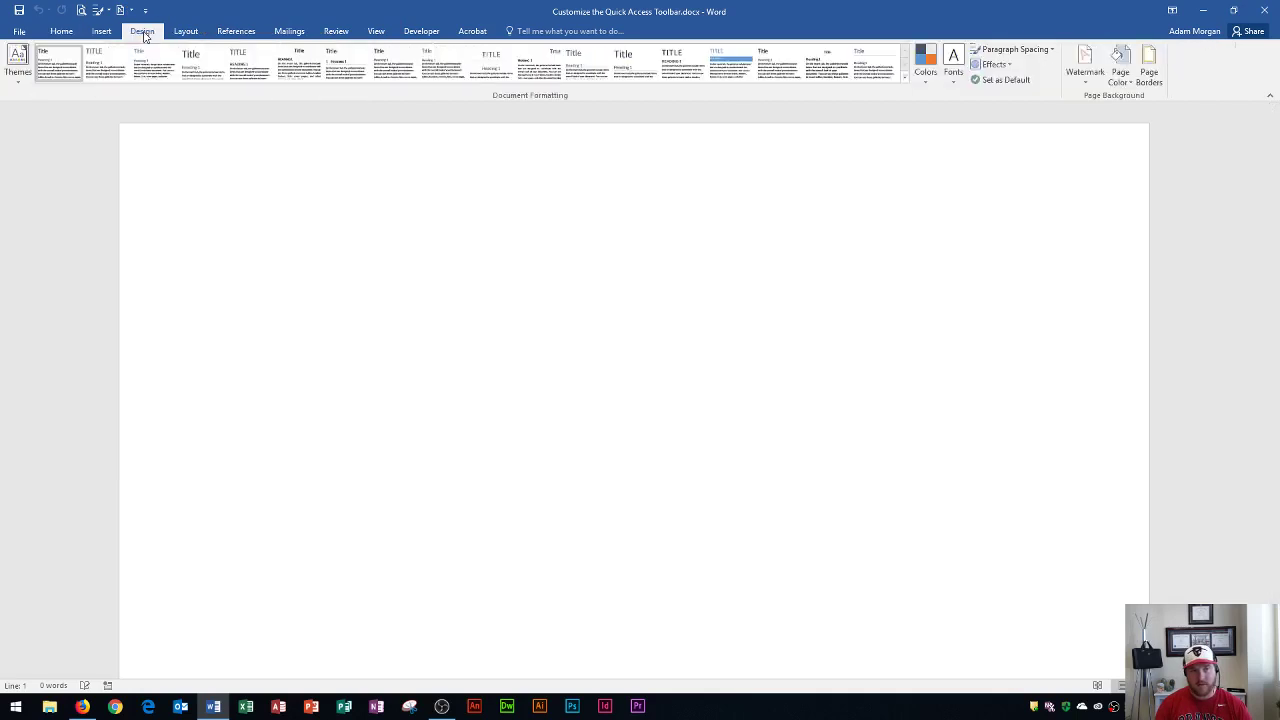
# Step: Compare with the Design tab's original Watermark gallery, then return to Home
pyautogui.click(1085, 70)
pyautogui.click(1085, 72)
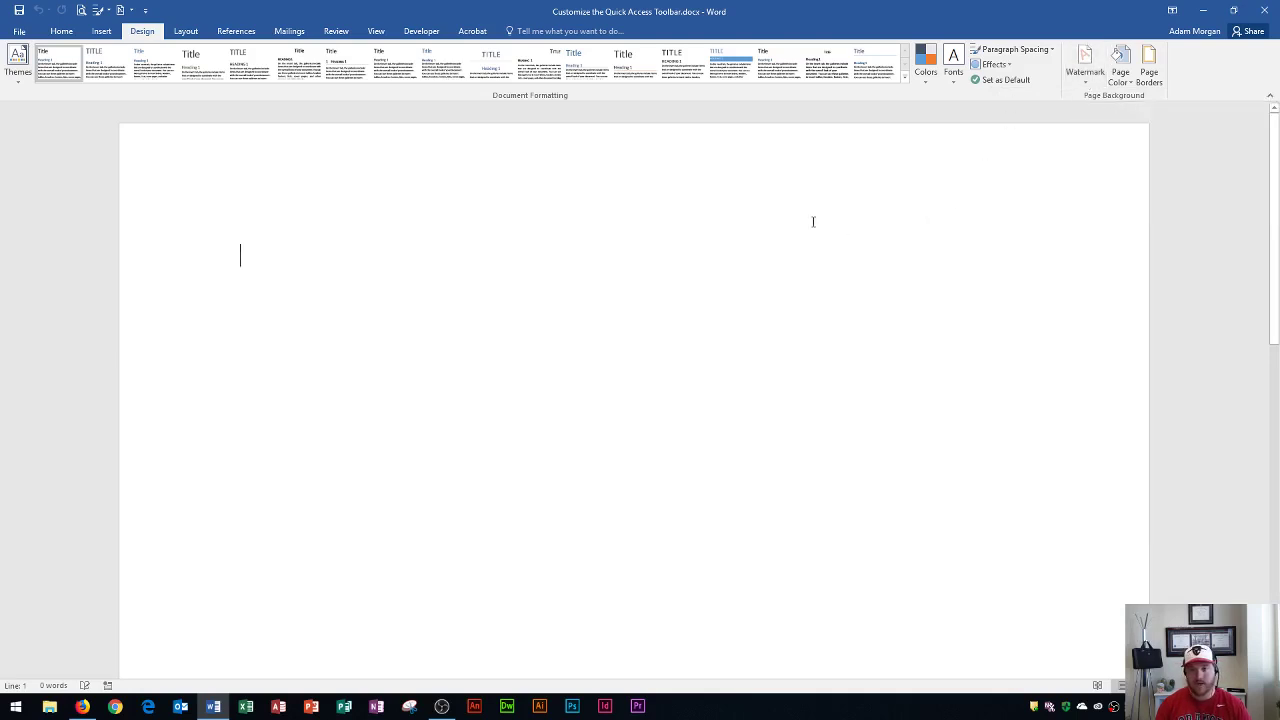
pyautogui.click(60, 33)
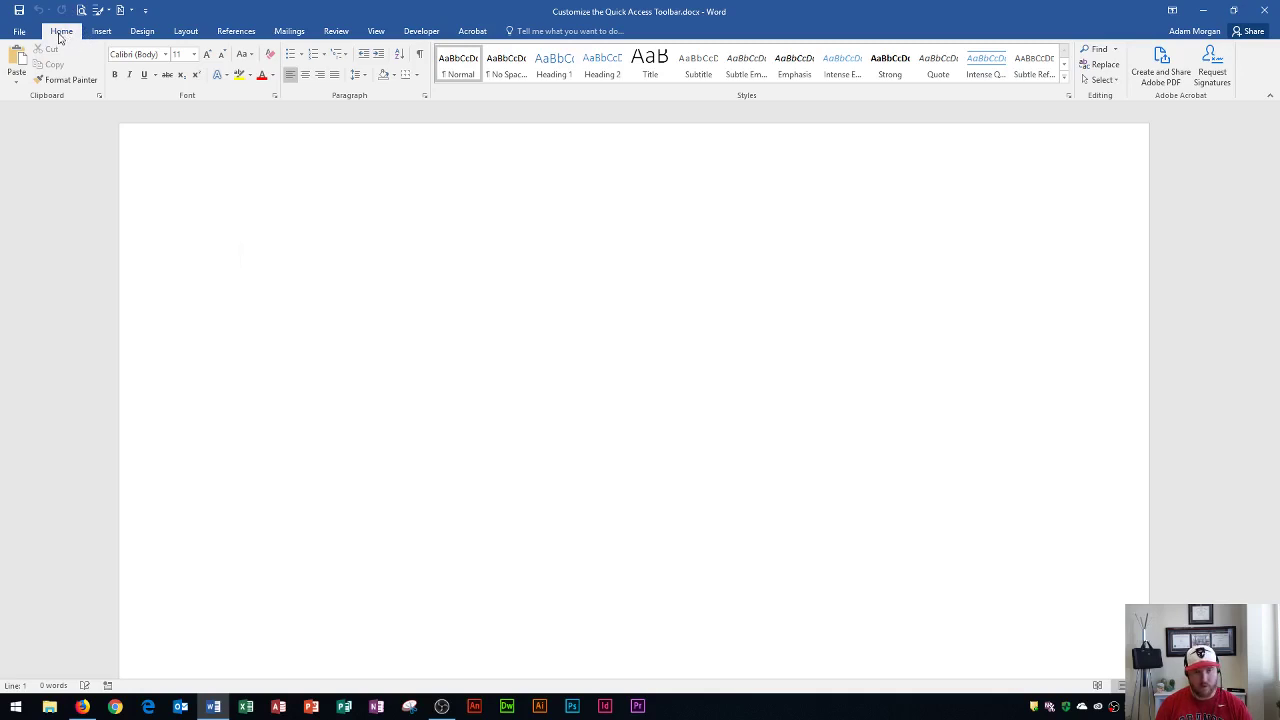
# Step: On the View tab, turn the Ruler on and off again
pyautogui.click(380, 30)
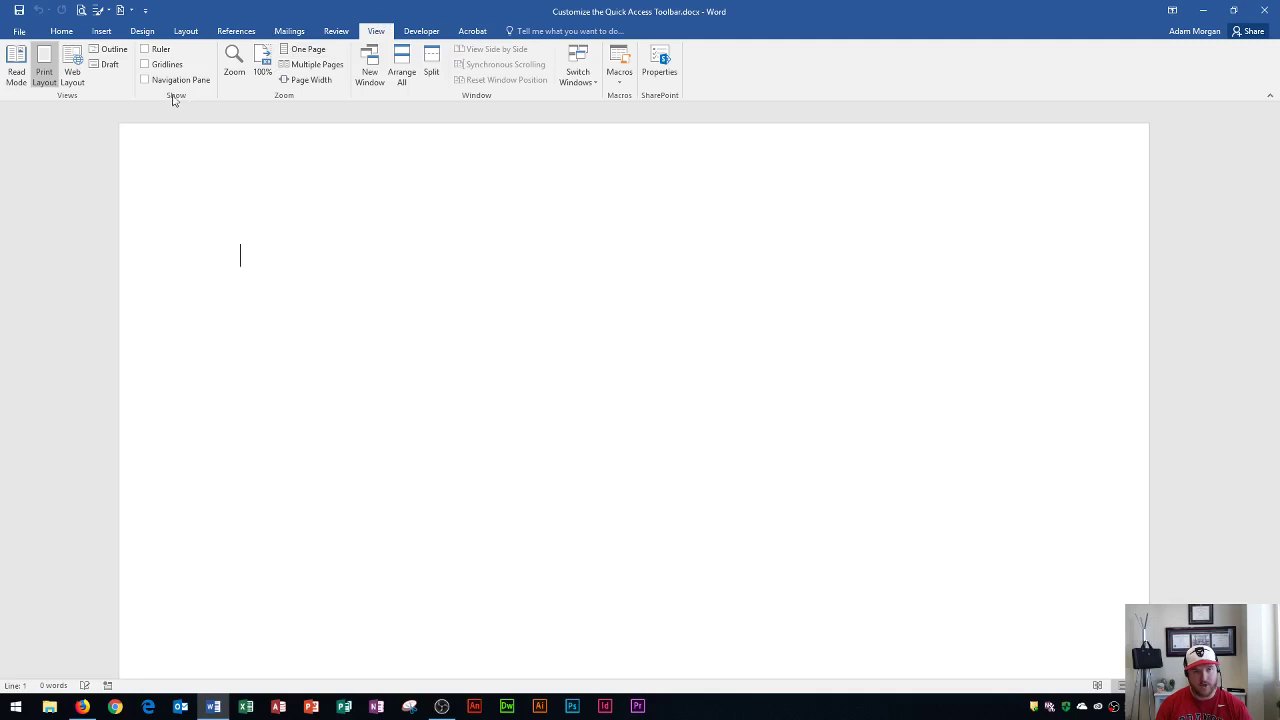
pyautogui.click(147, 50)
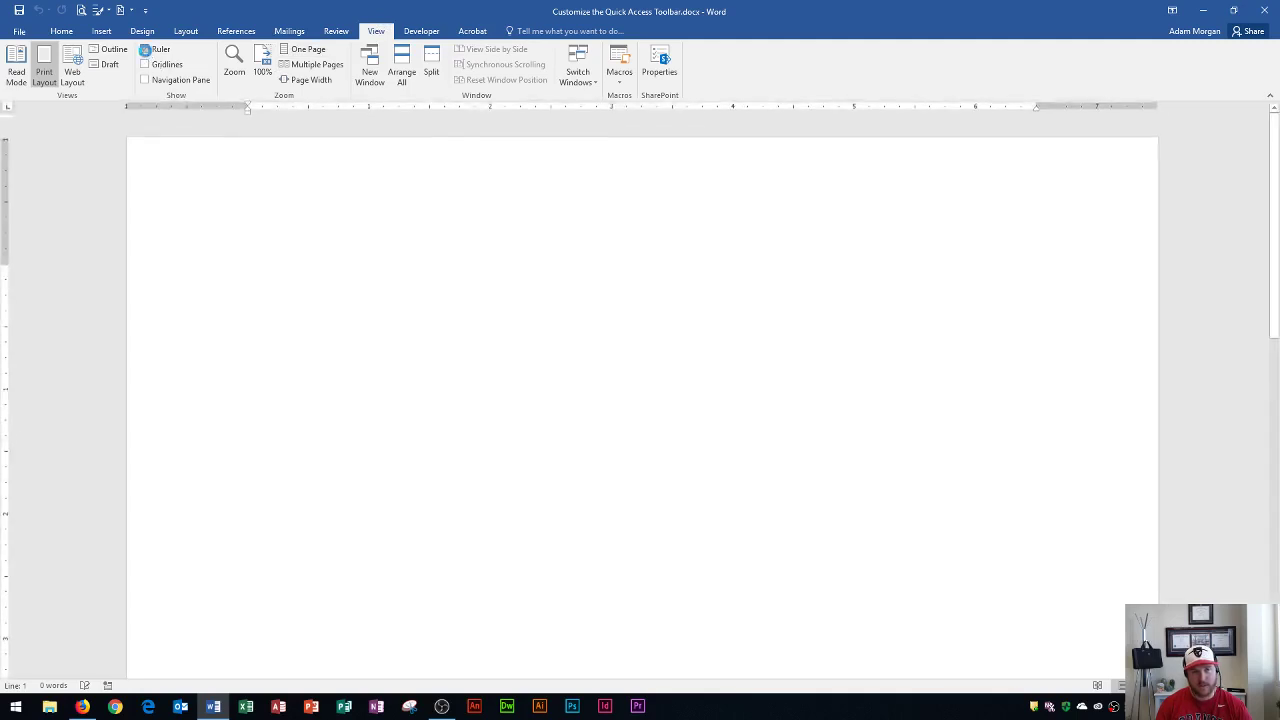
pyautogui.click(158, 51)
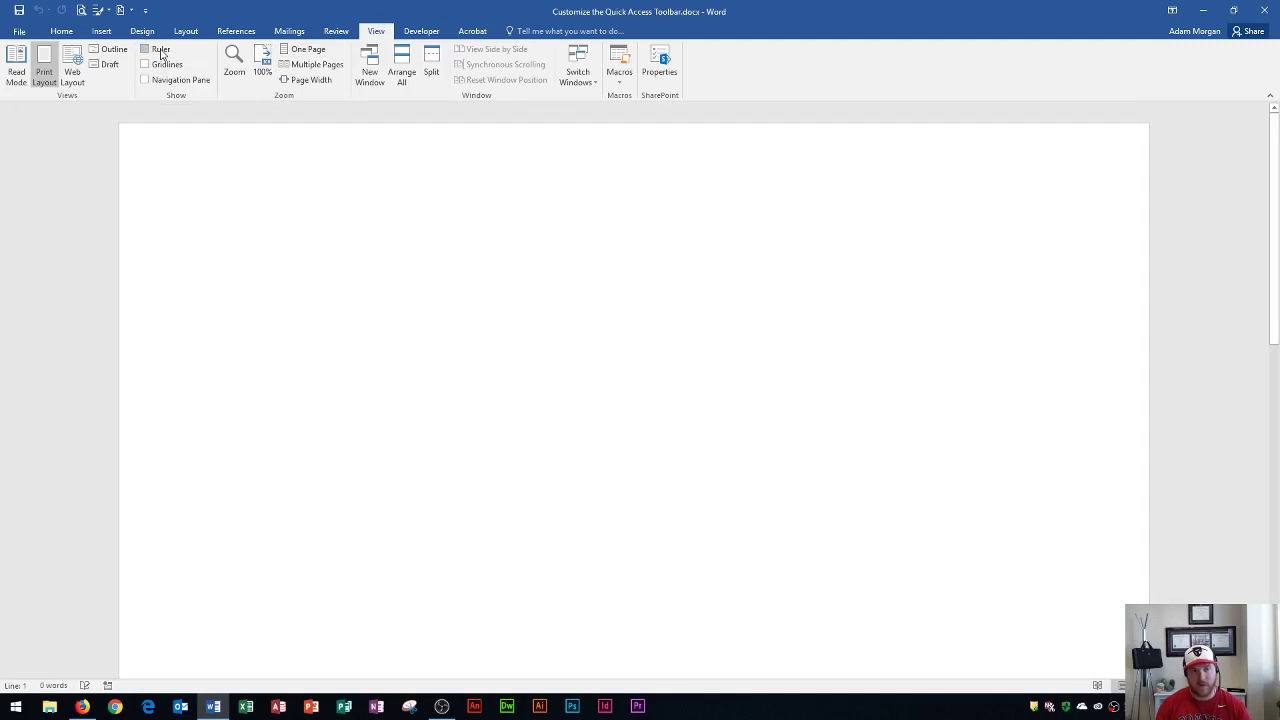
# Step: Add the Ruler checkbox to the Quick Access Toolbar and show it below the ribbon
pyautogui.rightClick(160, 50)
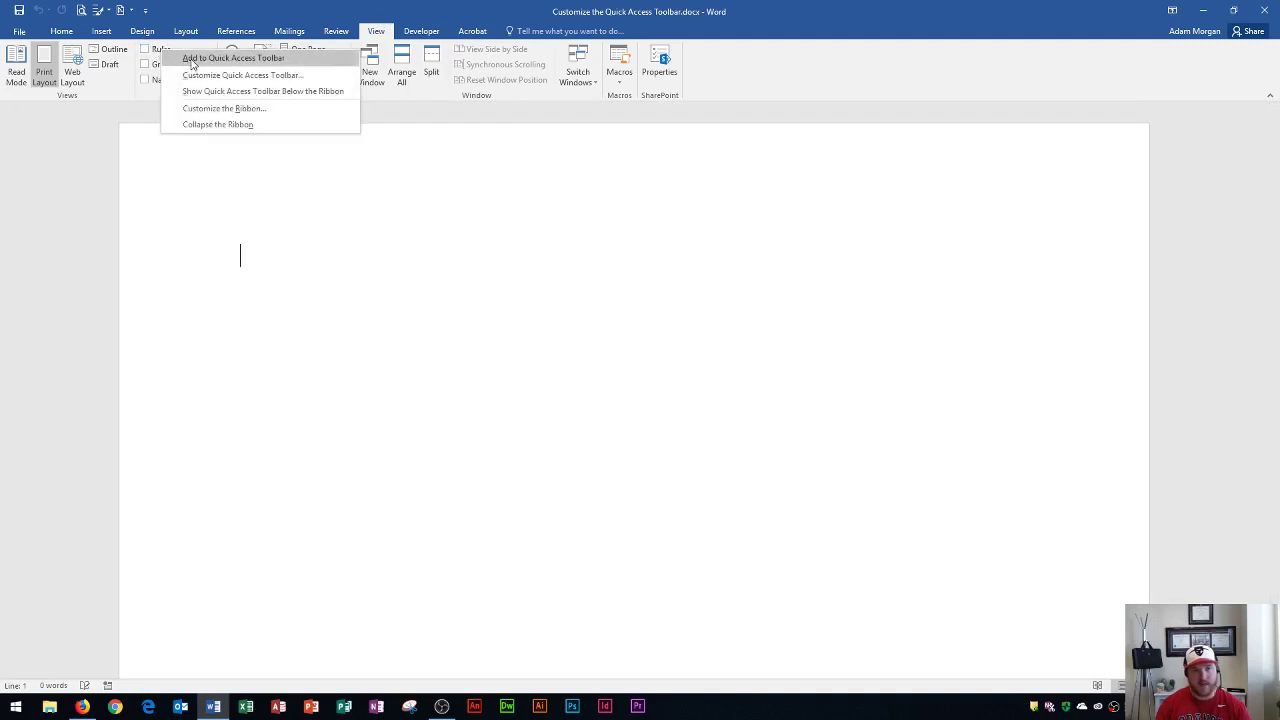
pyautogui.click(191, 60)
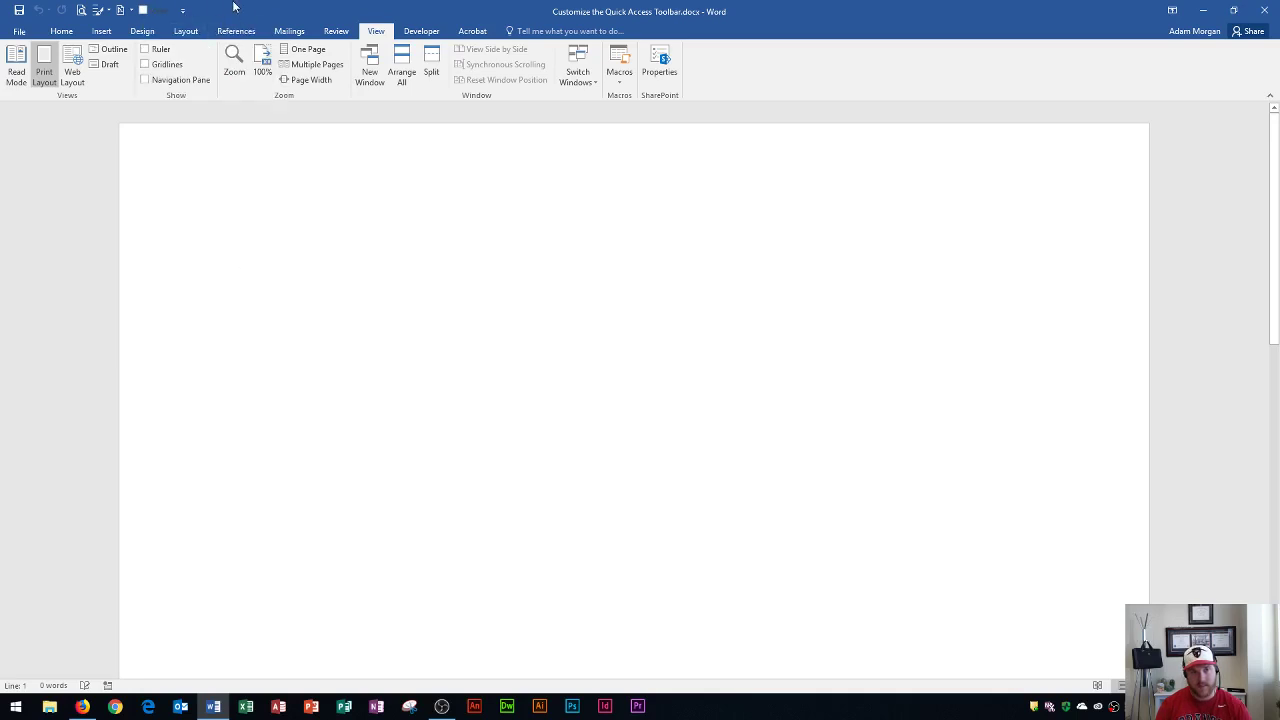
pyautogui.click(183, 11)
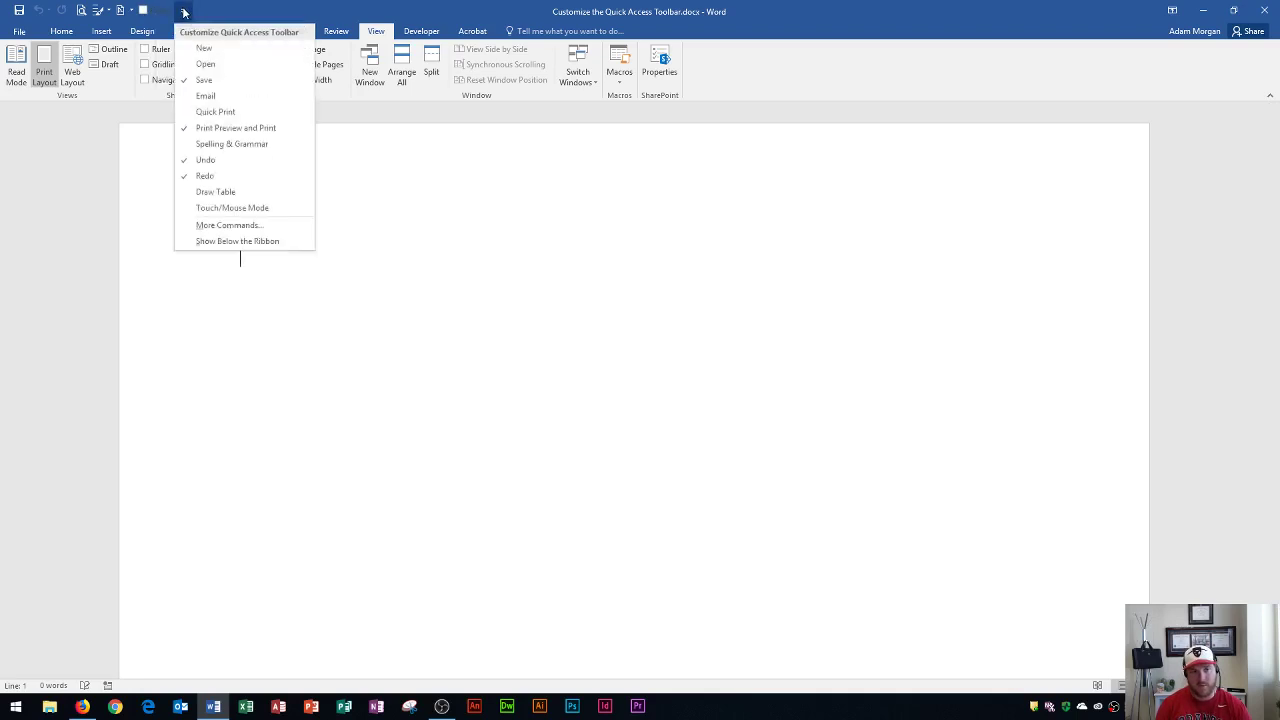
pyautogui.click(235, 242)
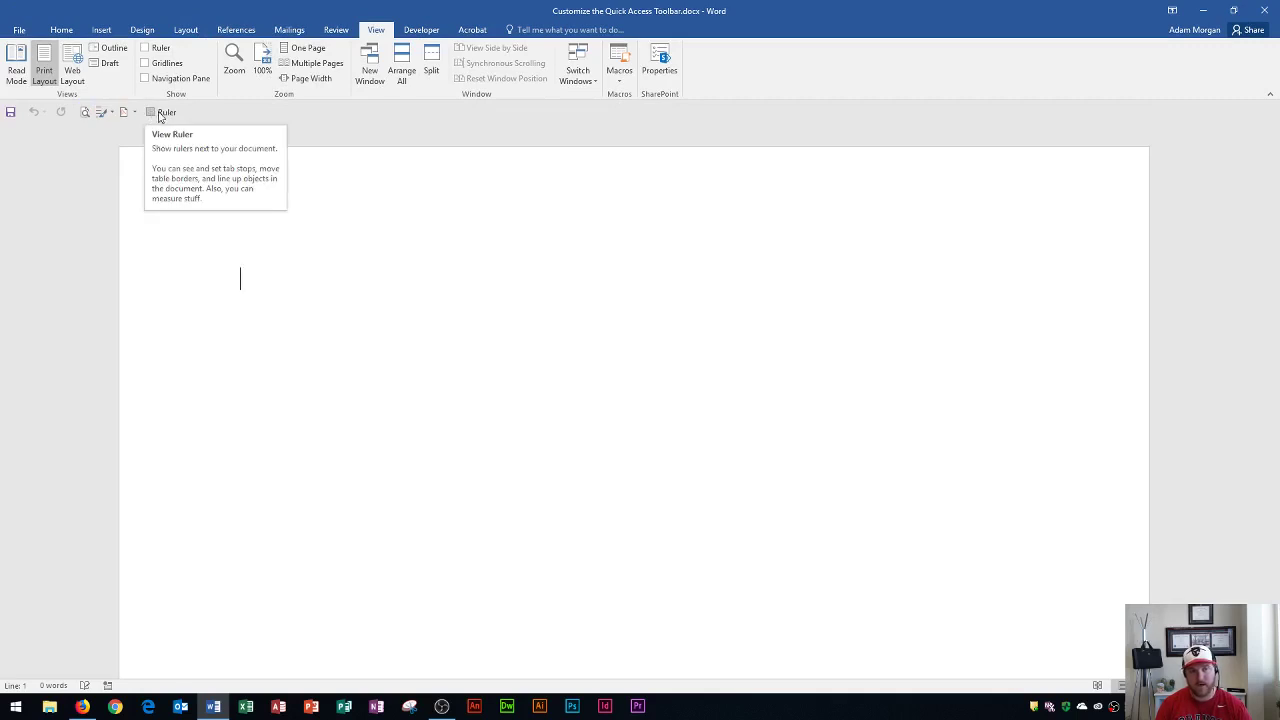
# Step: Toggle the rulers on and off twice from the toolbar's Ruler checkbox, leaving them hidden
pyautogui.click(151, 113)
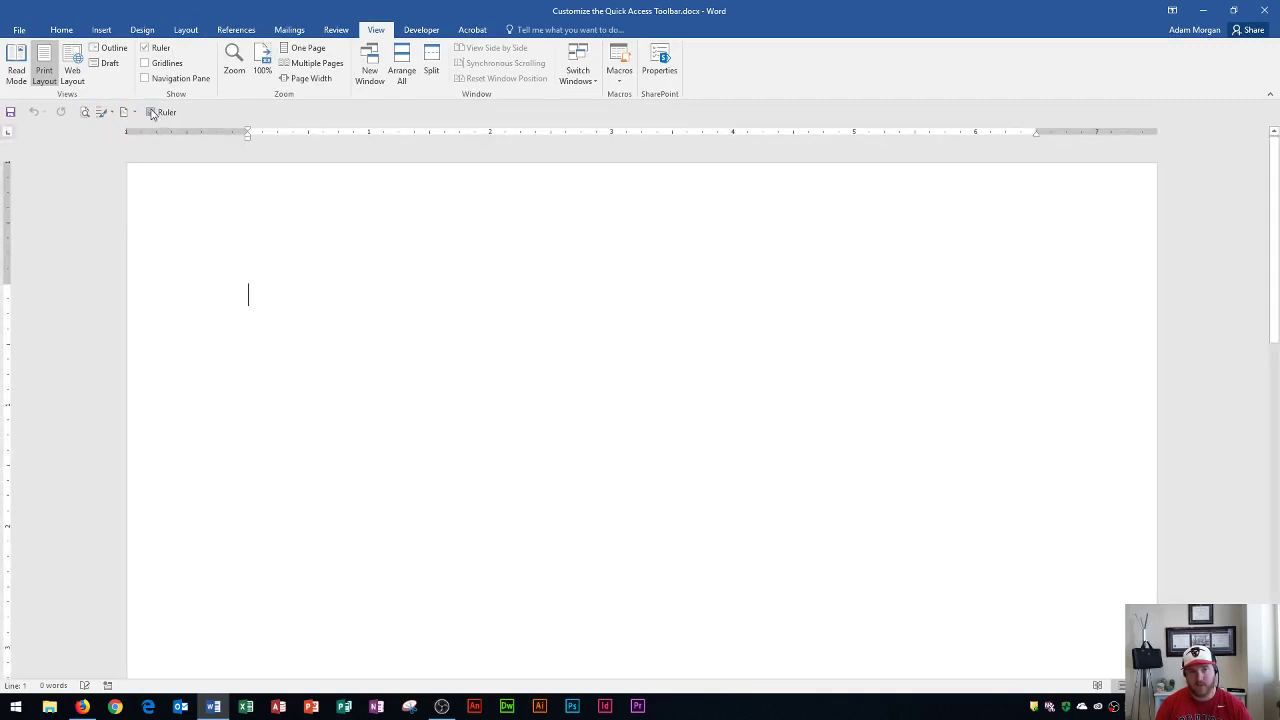
pyautogui.click(150, 113)
pyautogui.click(149, 113)
pyautogui.click(150, 113)
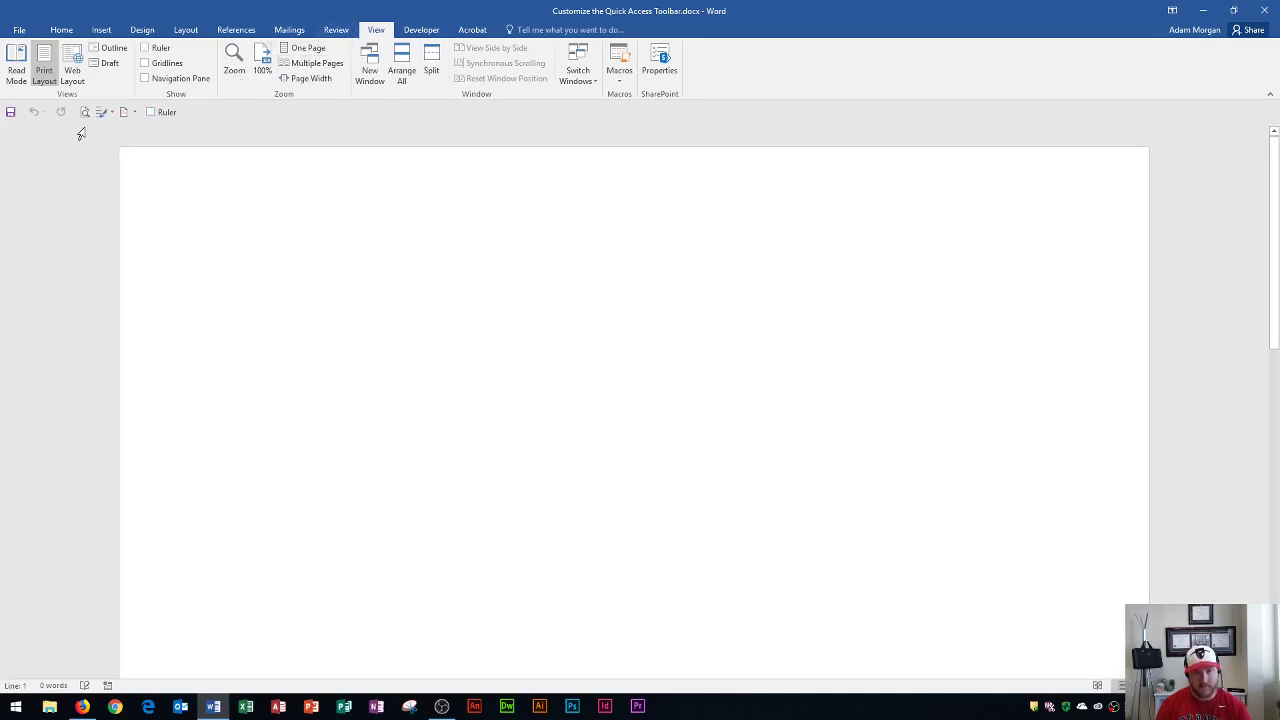
# Step: Move the toolbar back above the ribbon and test its Ruler toggle
pyautogui.click(191, 113)
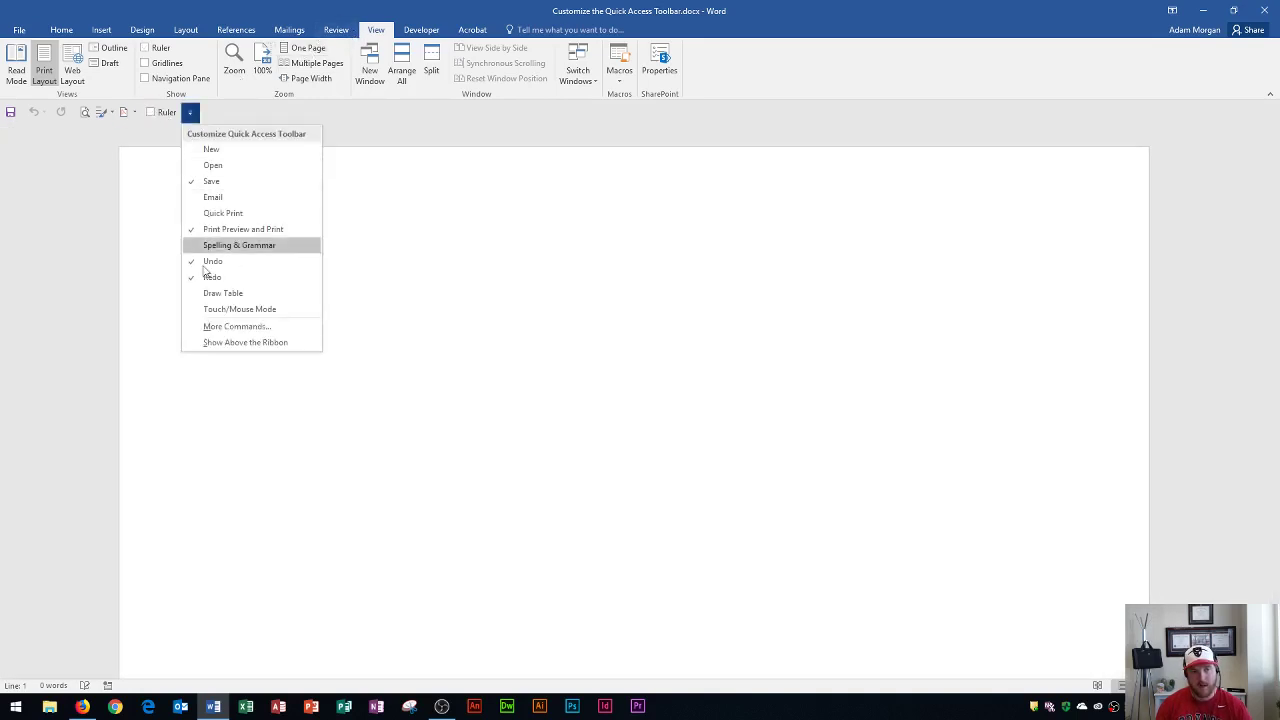
pyautogui.click(246, 347)
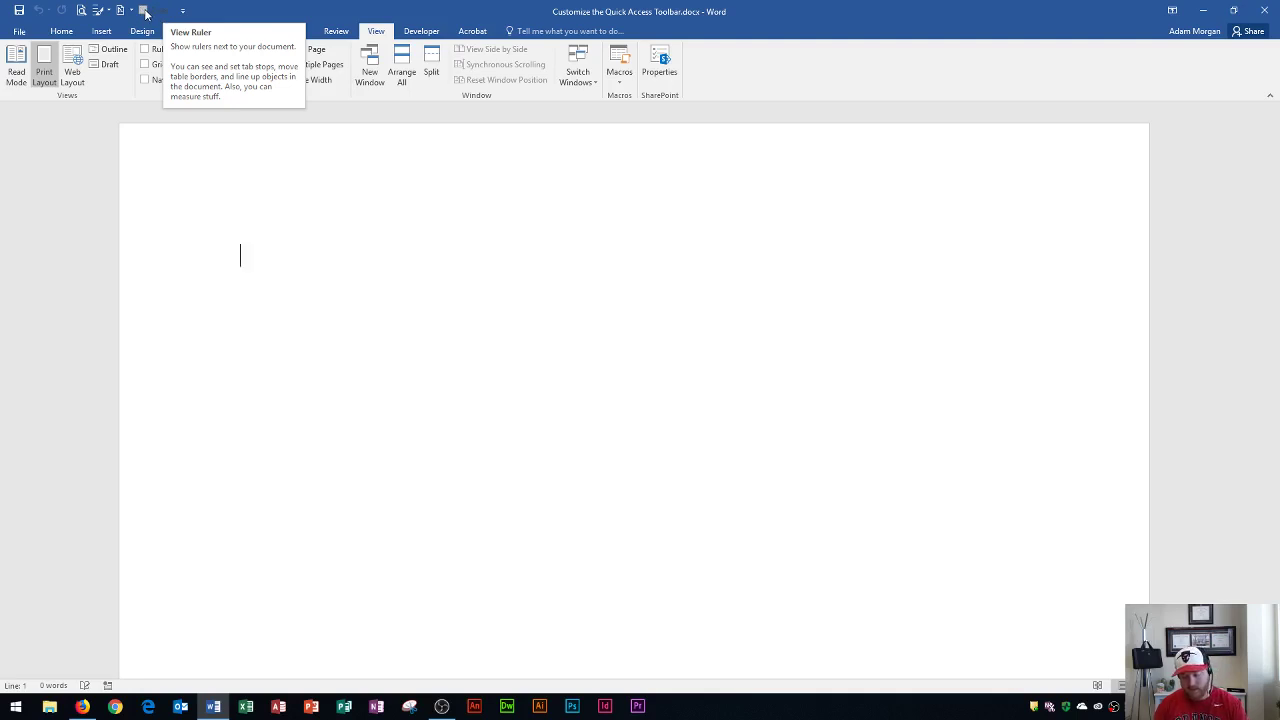
pyautogui.click(145, 12)
pyautogui.click(146, 13)
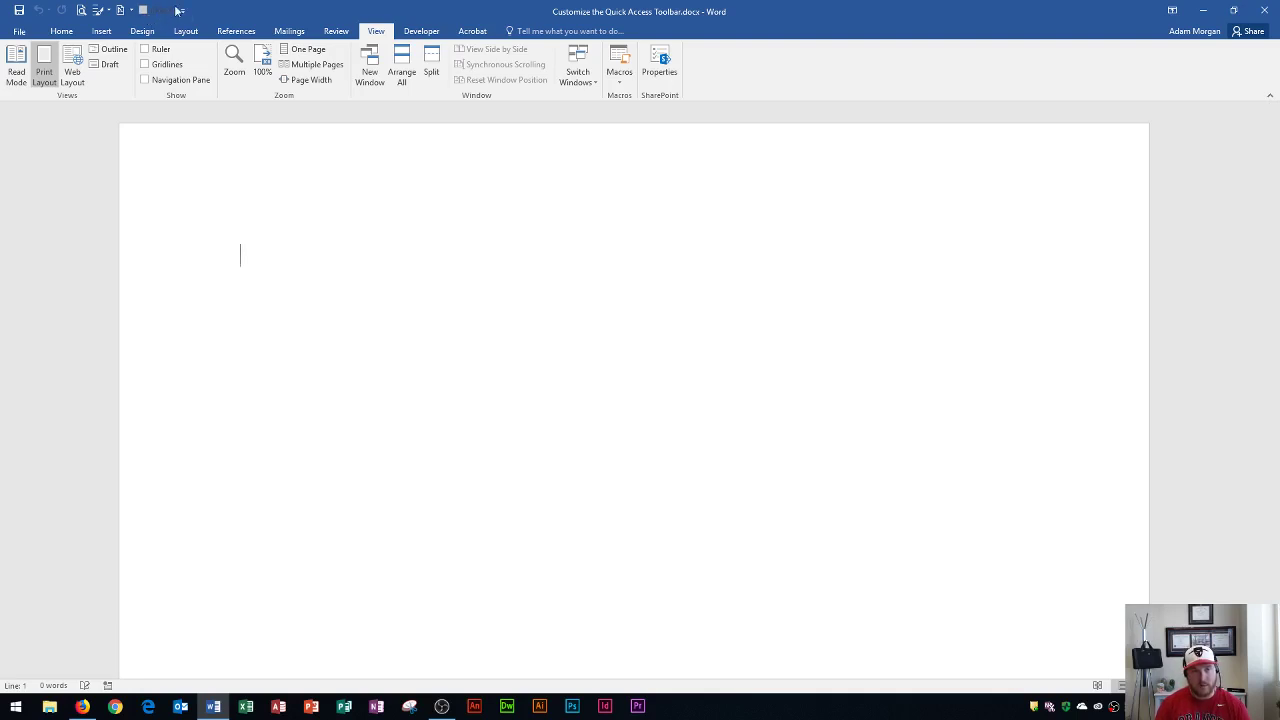
# Step: Inspect the toolbar's customization list and right-click menus without changing anything
pyautogui.click(184, 11)
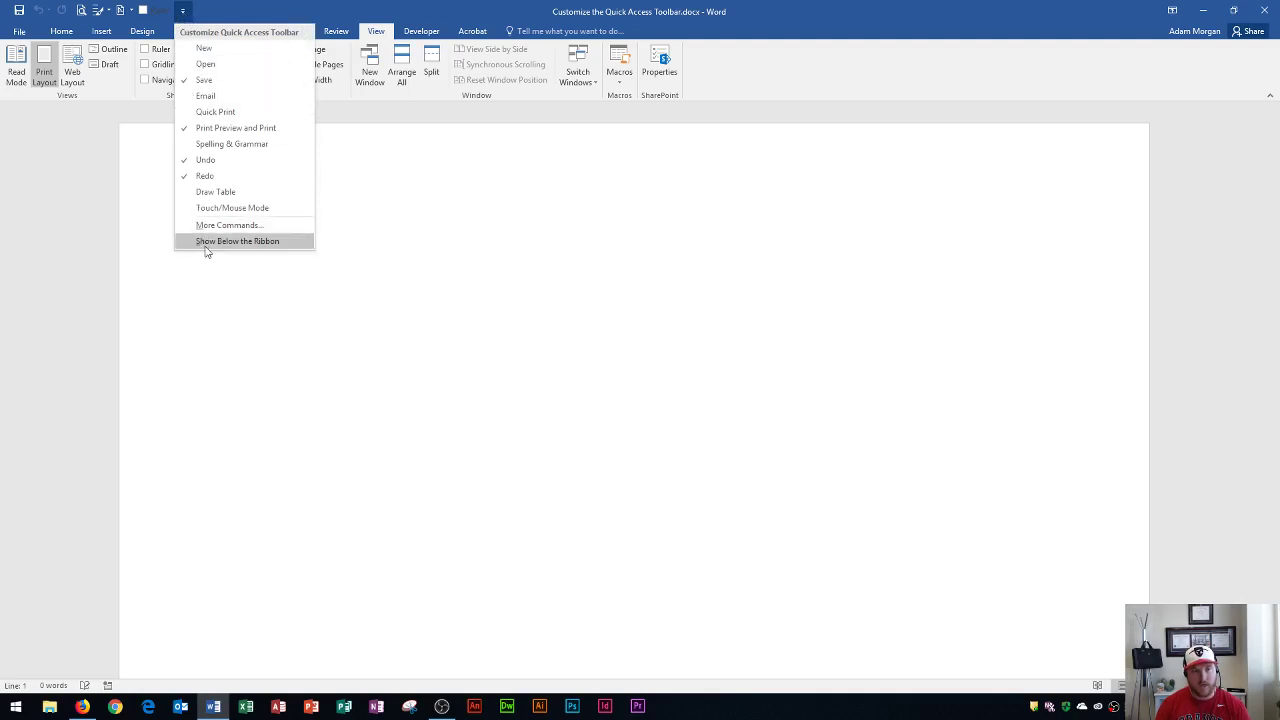
pyautogui.click(185, 10)
pyautogui.click(185, 10)
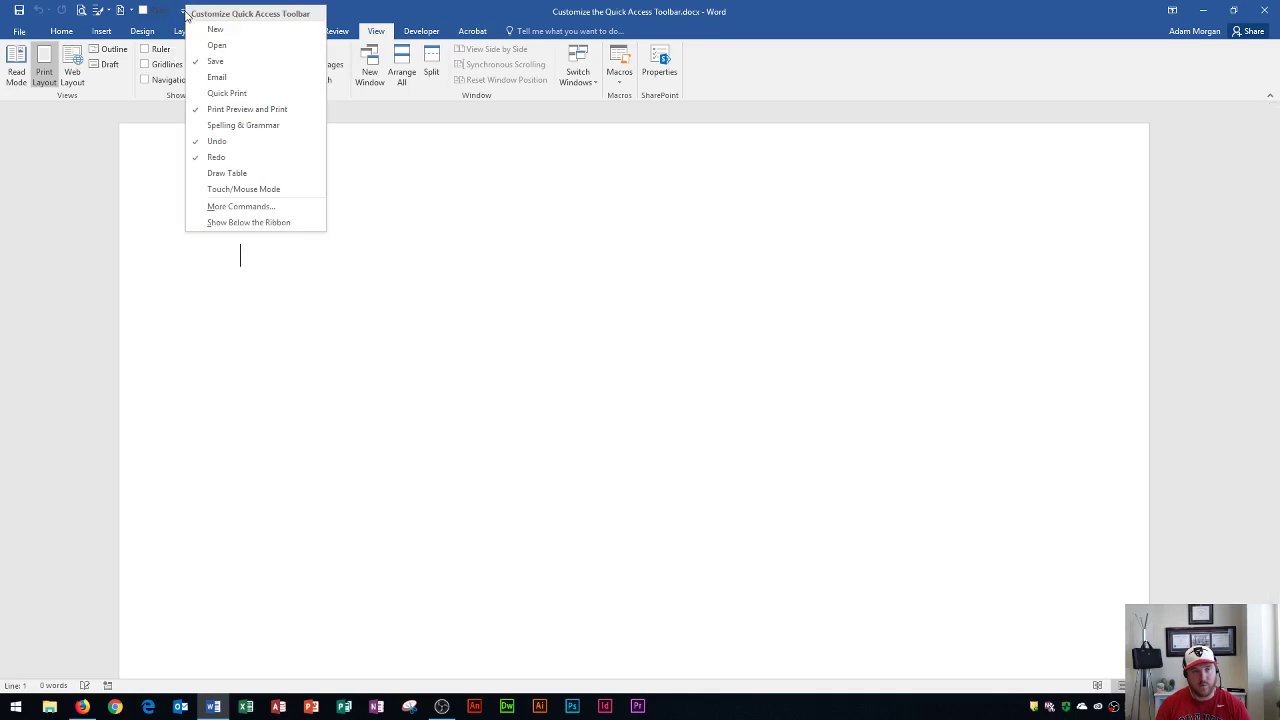
pyautogui.click(161, 12)
pyautogui.rightClick(160, 12)
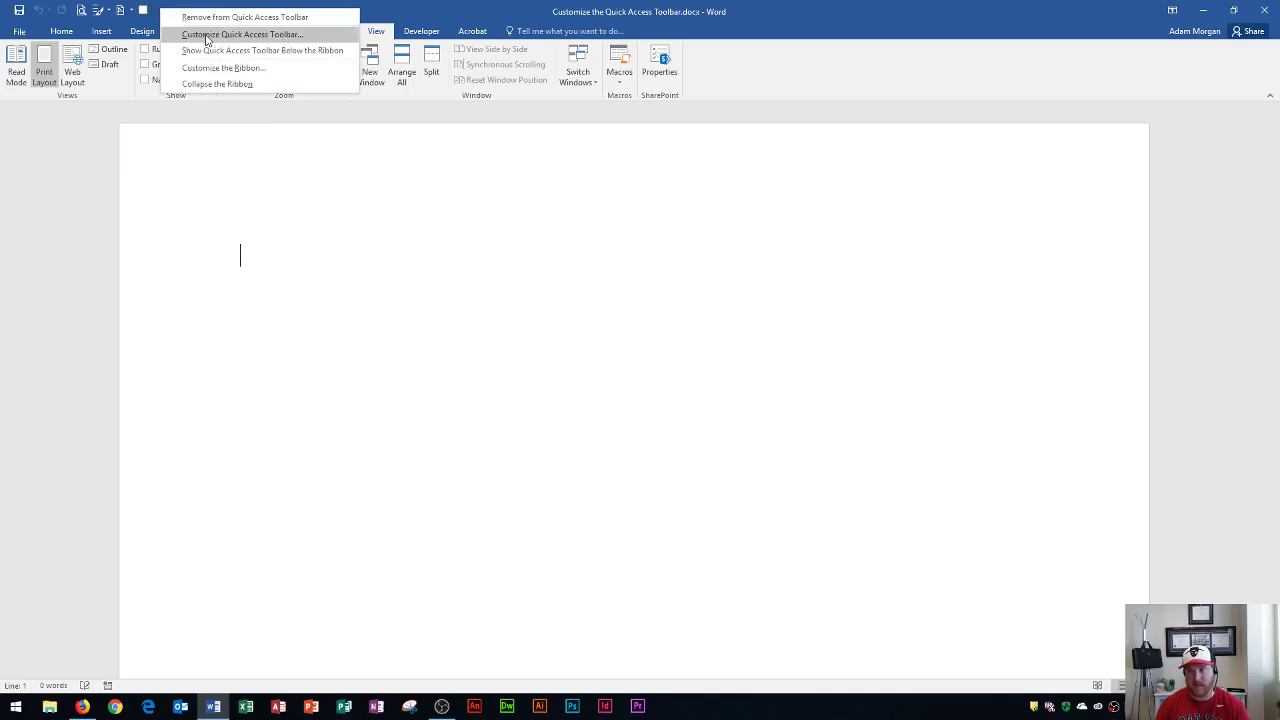
pyautogui.click(63, 251)
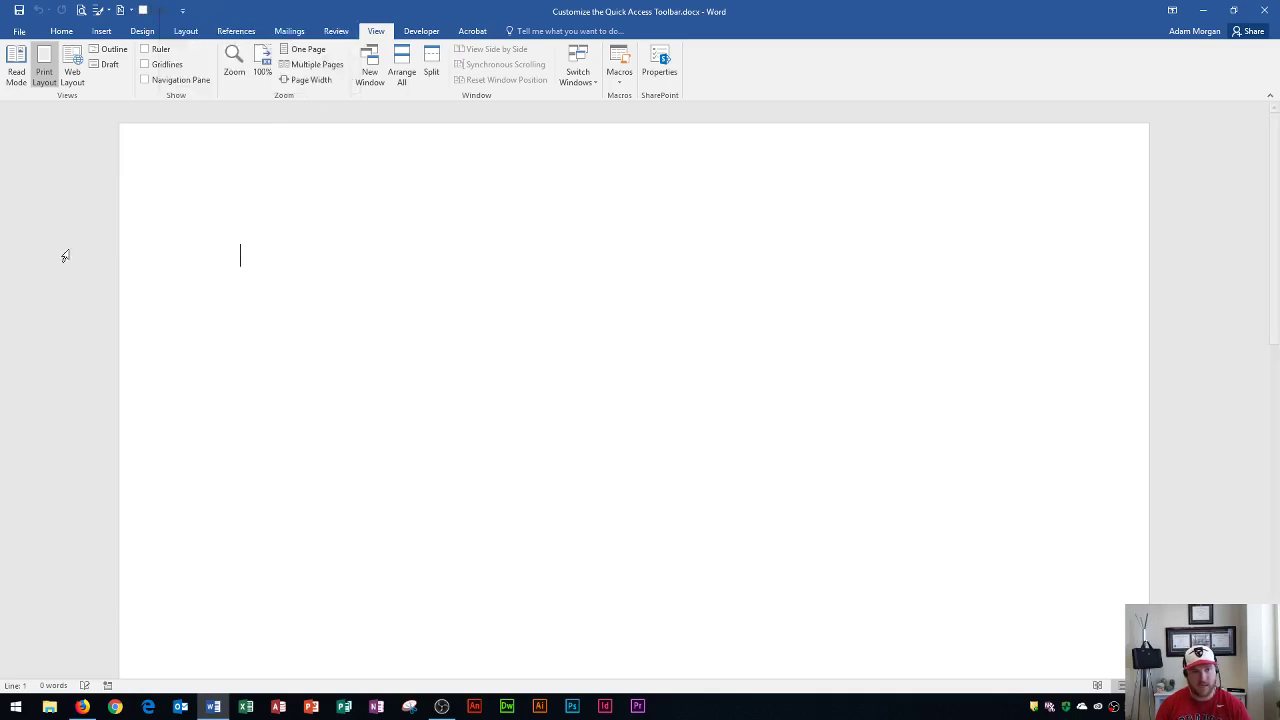
pyautogui.rightClick(102, 12)
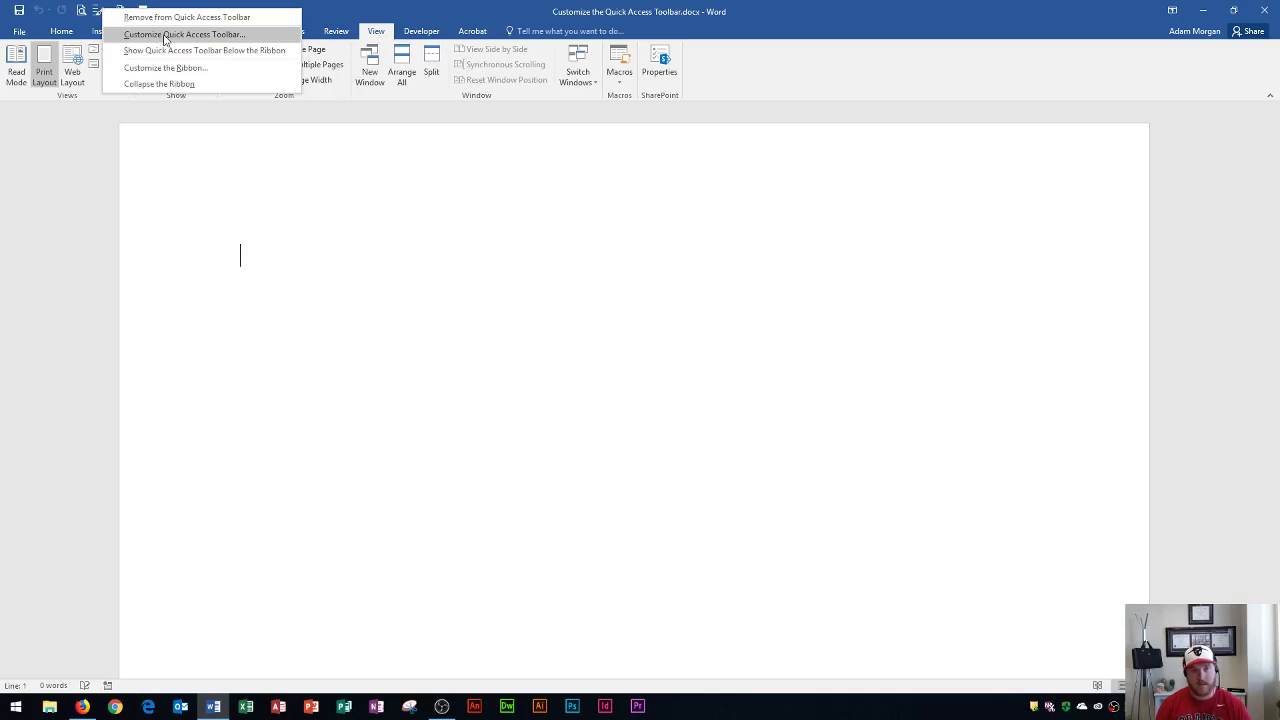
pyautogui.click(250, 223)
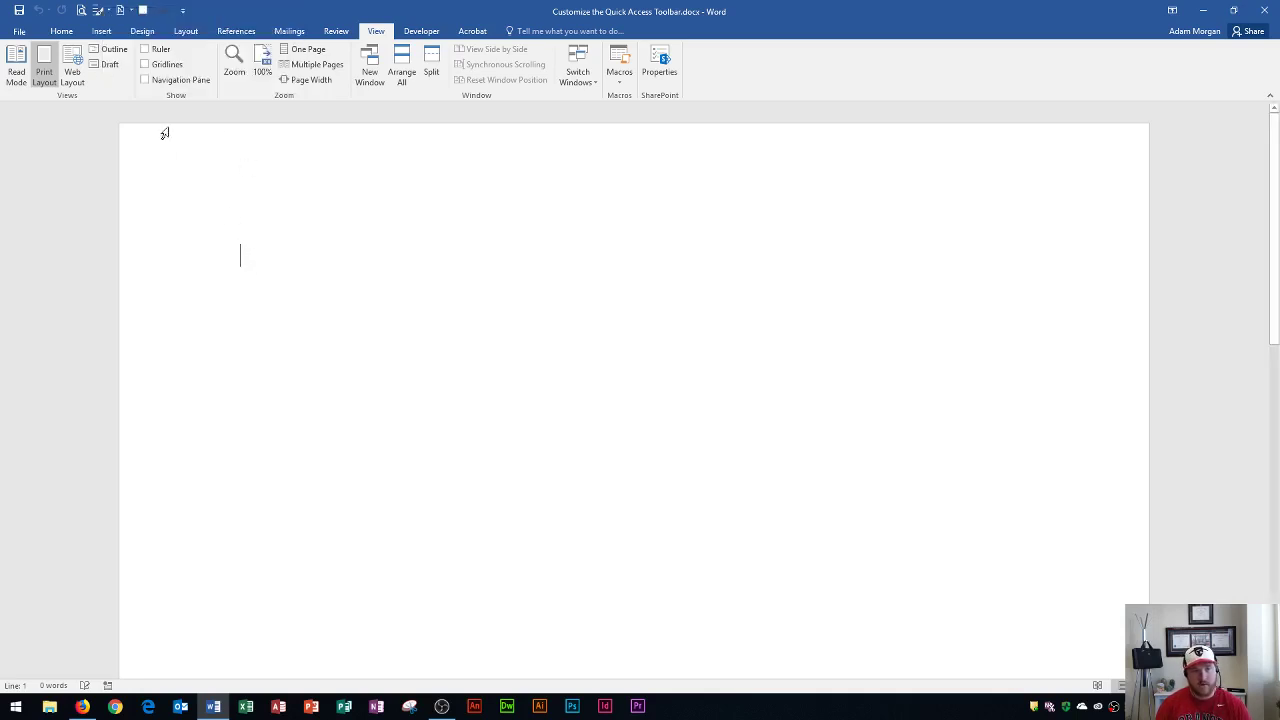
# Step: View Word Options' Quick Access Toolbar page from File > Options, then cancel
pyautogui.click(32, 32)
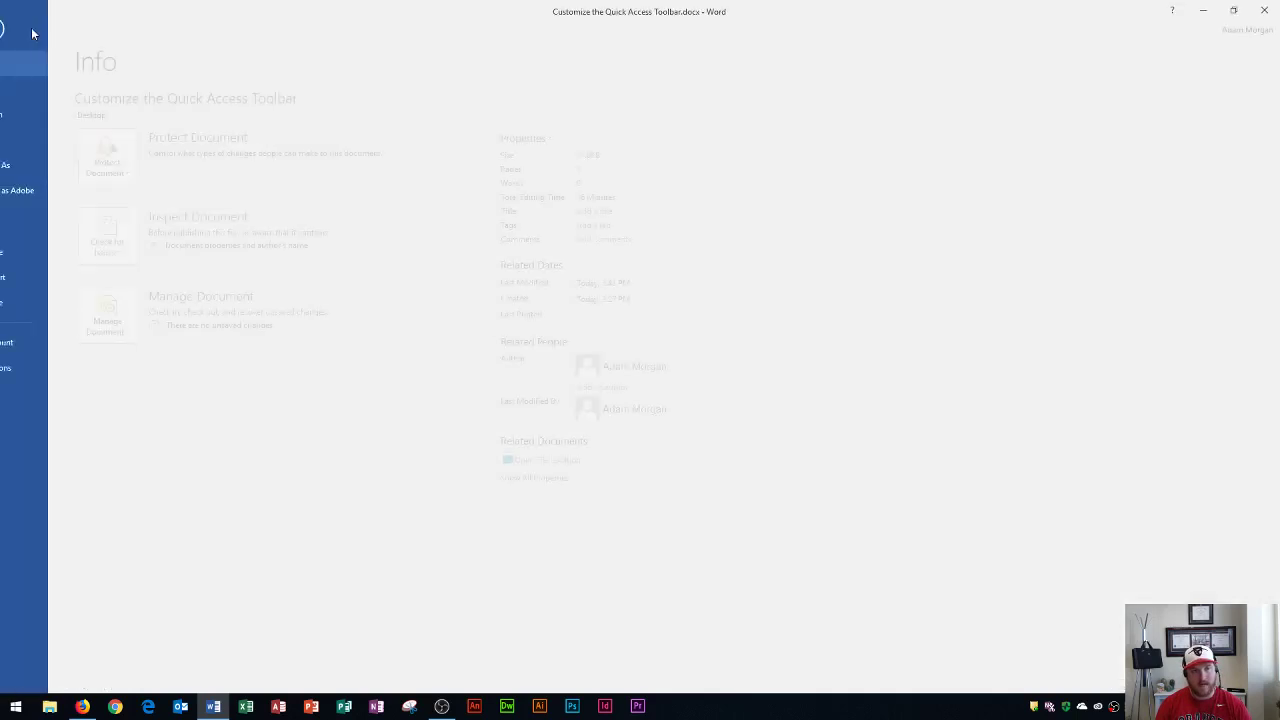
pyautogui.click(46, 365)
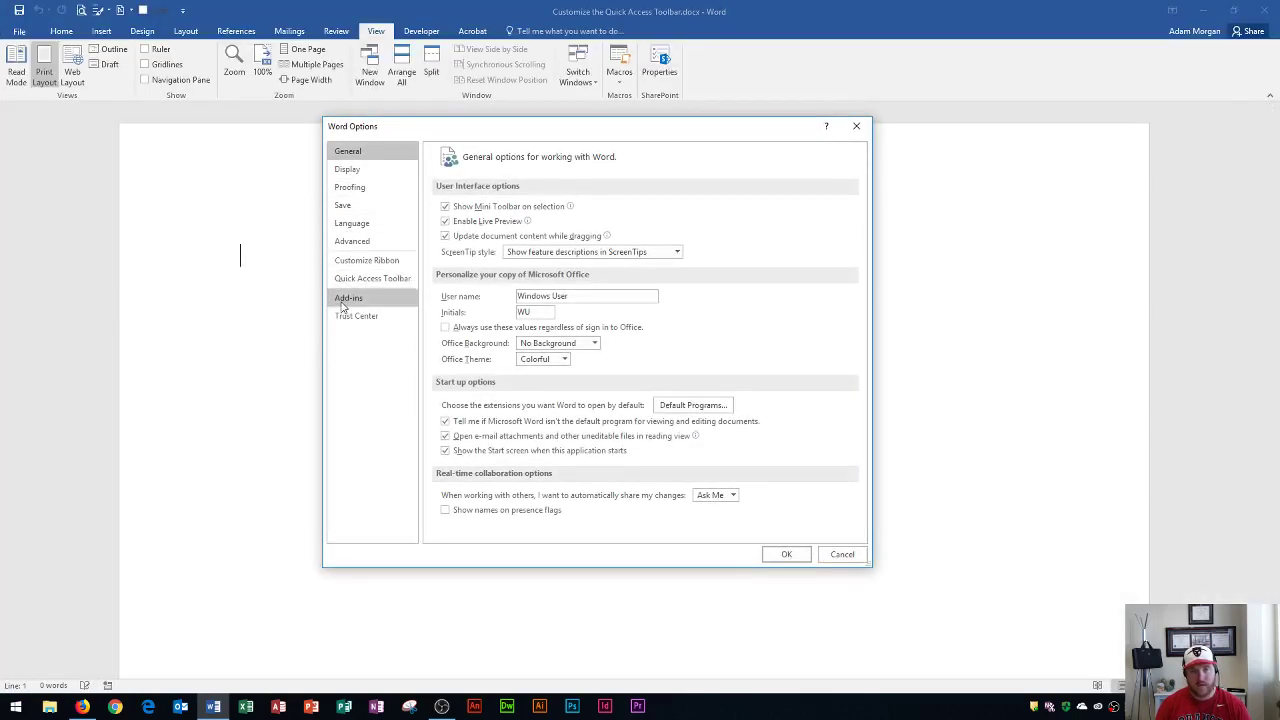
pyautogui.click(363, 281)
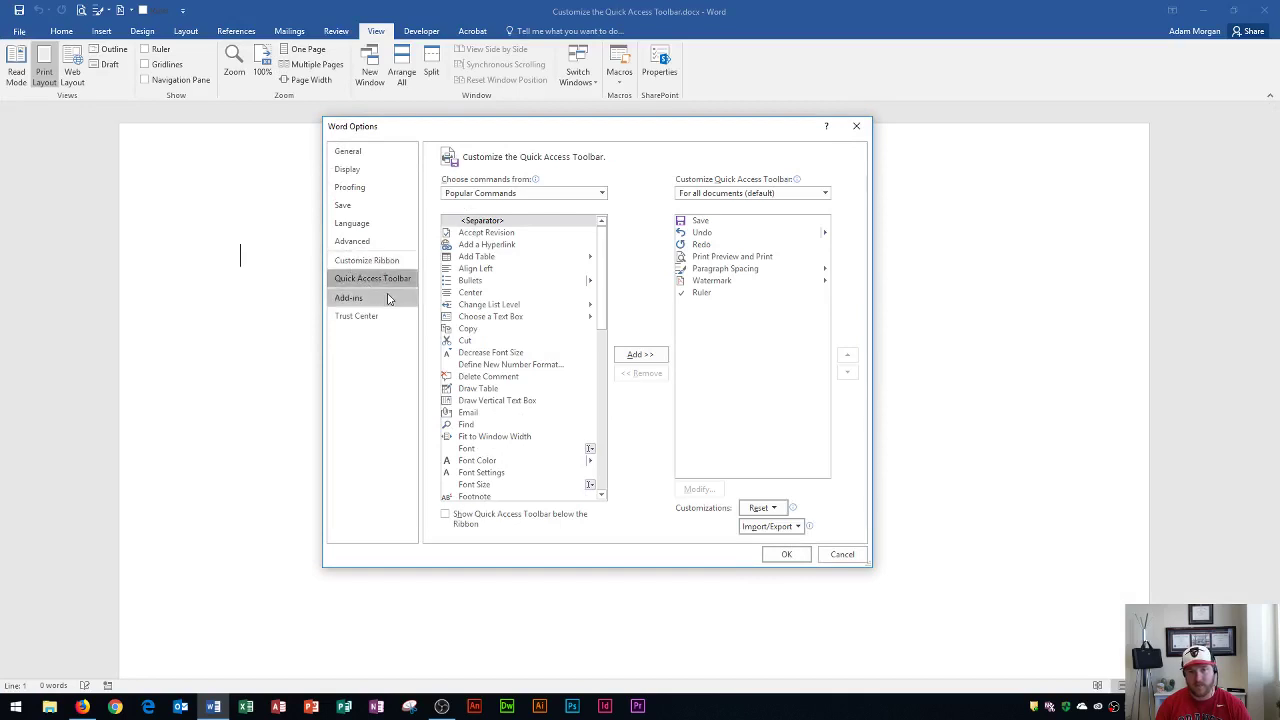
pyautogui.click(842, 554)
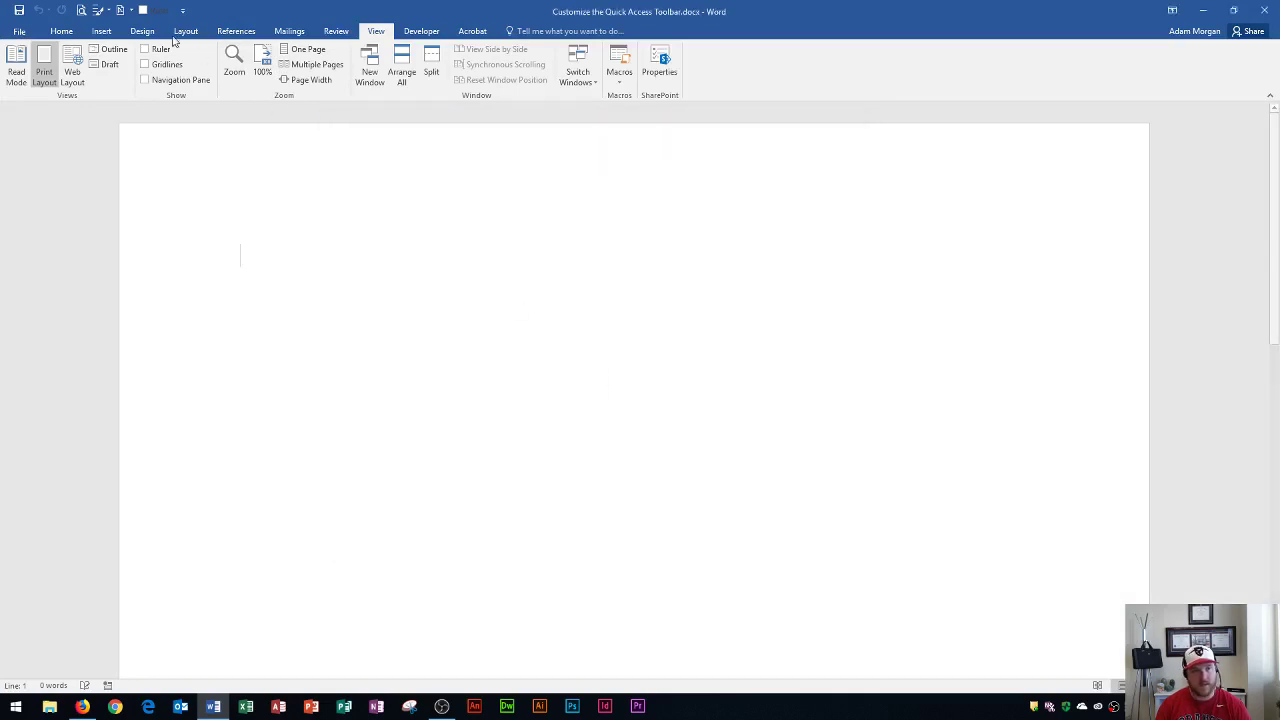
# Step: Reopen it via Customize Quick Access Toolbar... and expand Choose commands from
pyautogui.rightClick(81, 16)
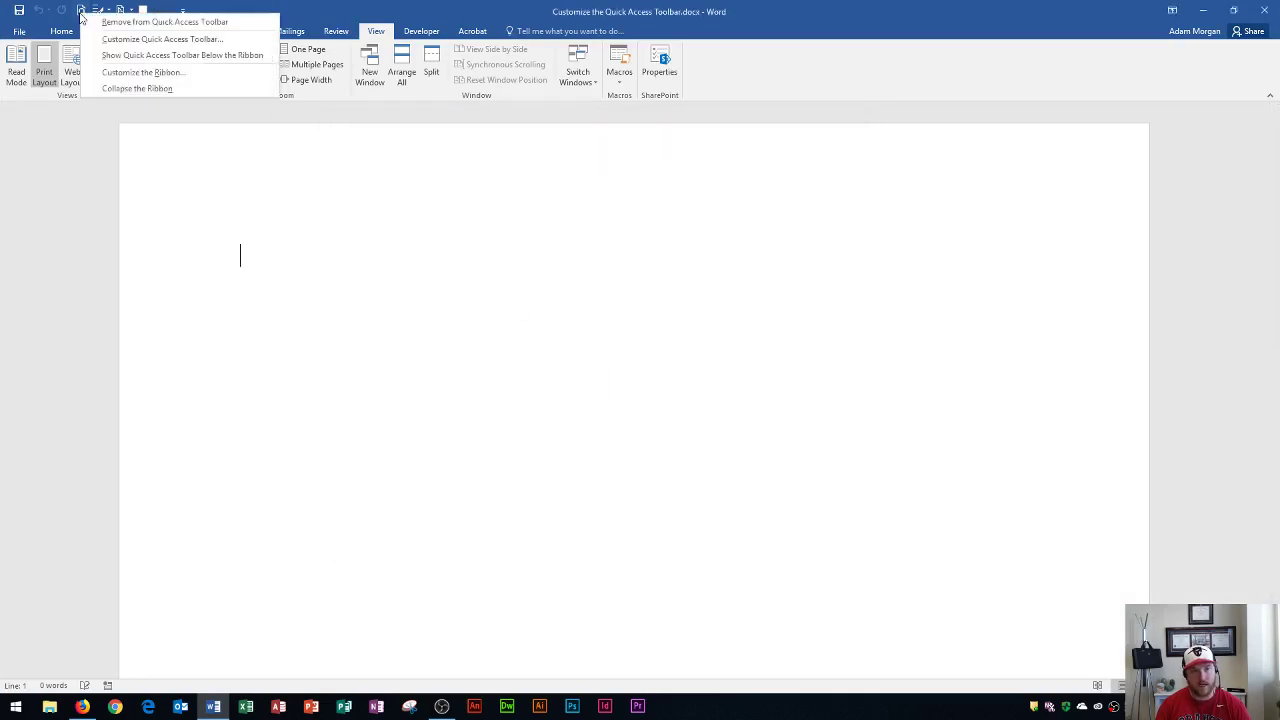
pyautogui.click(155, 40)
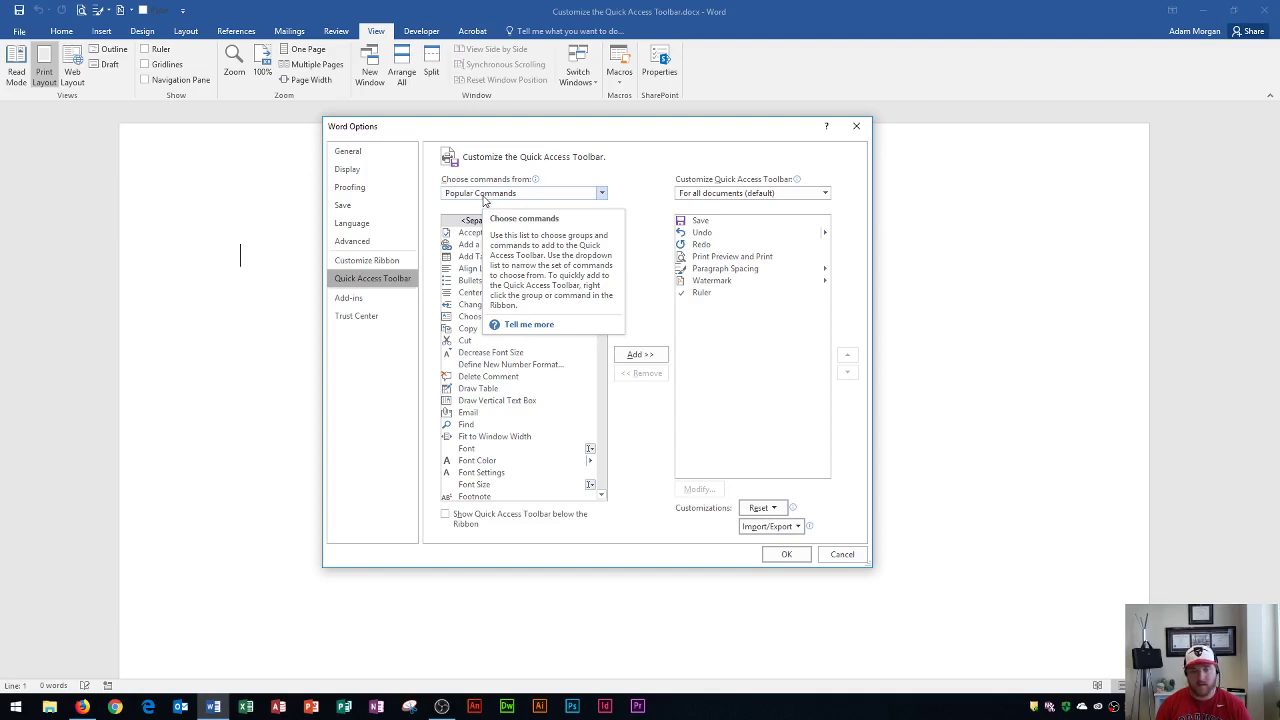
pyautogui.click(600, 194)
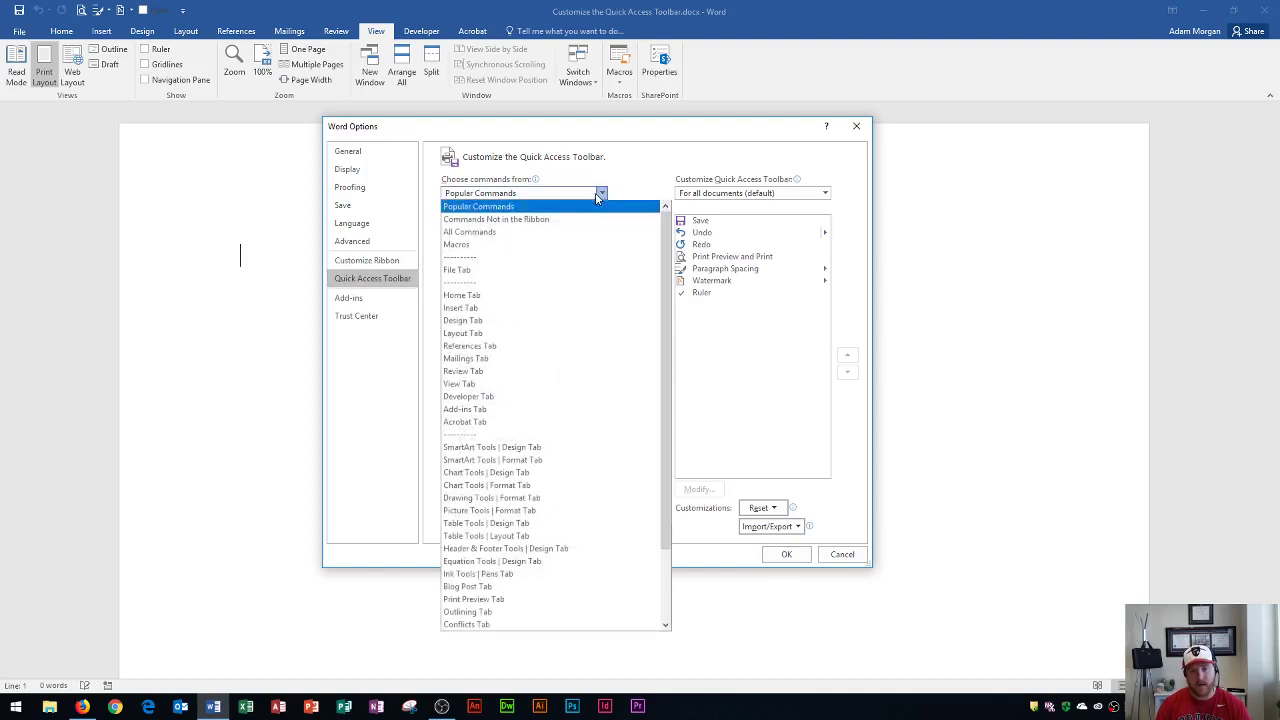
# Step: From All Commands, add Grid Settings... as the toolbar's eighth command
pyautogui.click(463, 233)
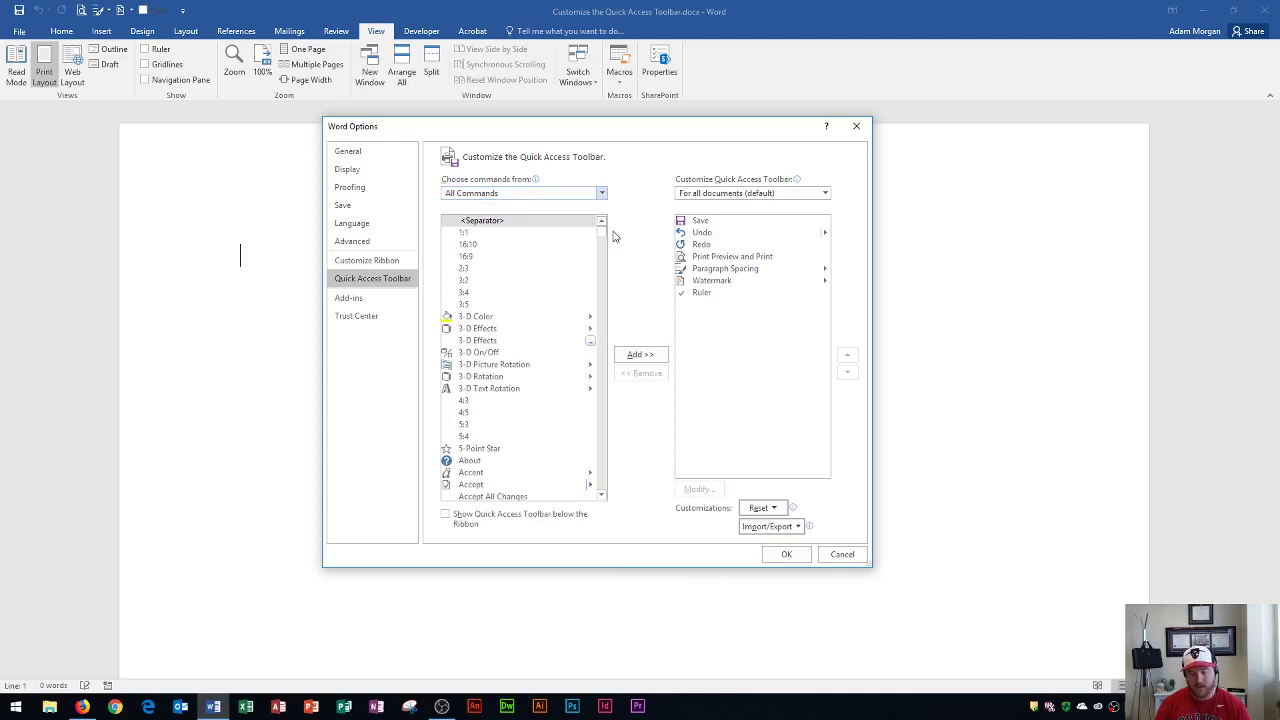
pyautogui.moveTo(601, 234); pyautogui.dragTo(603, 333)
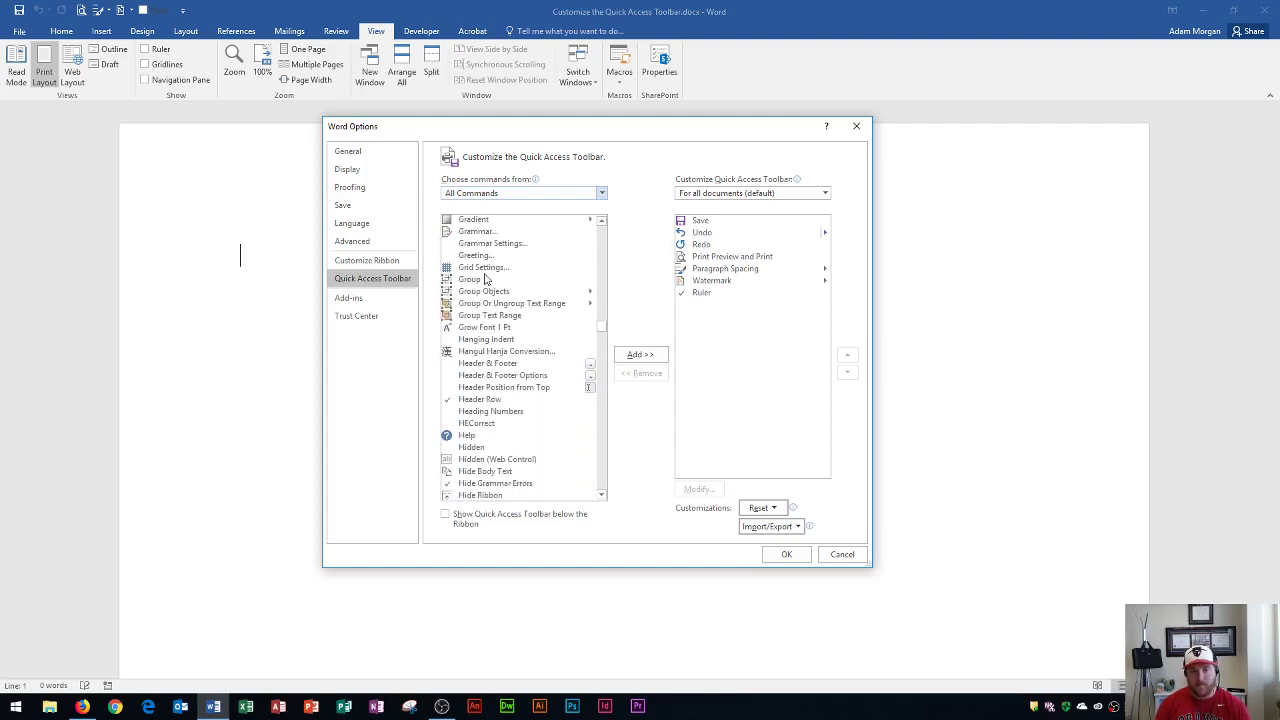
pyautogui.click(487, 280)
pyautogui.click(485, 268)
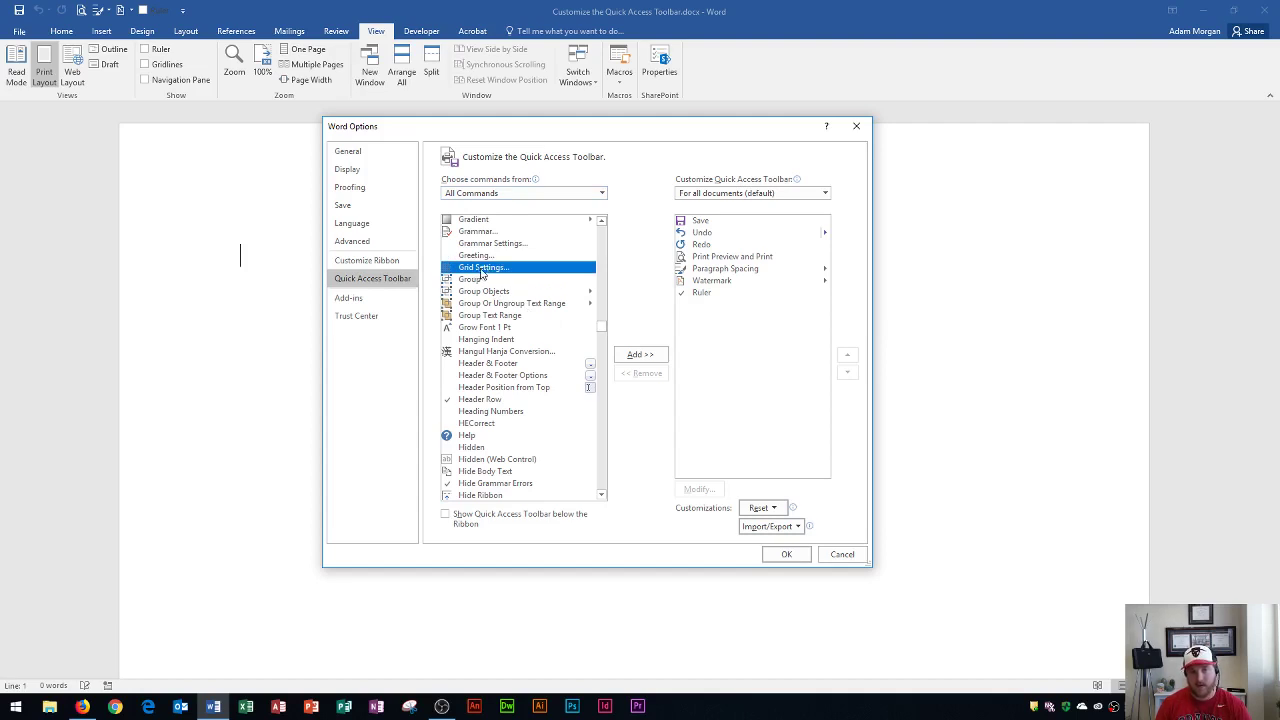
pyautogui.click(643, 356)
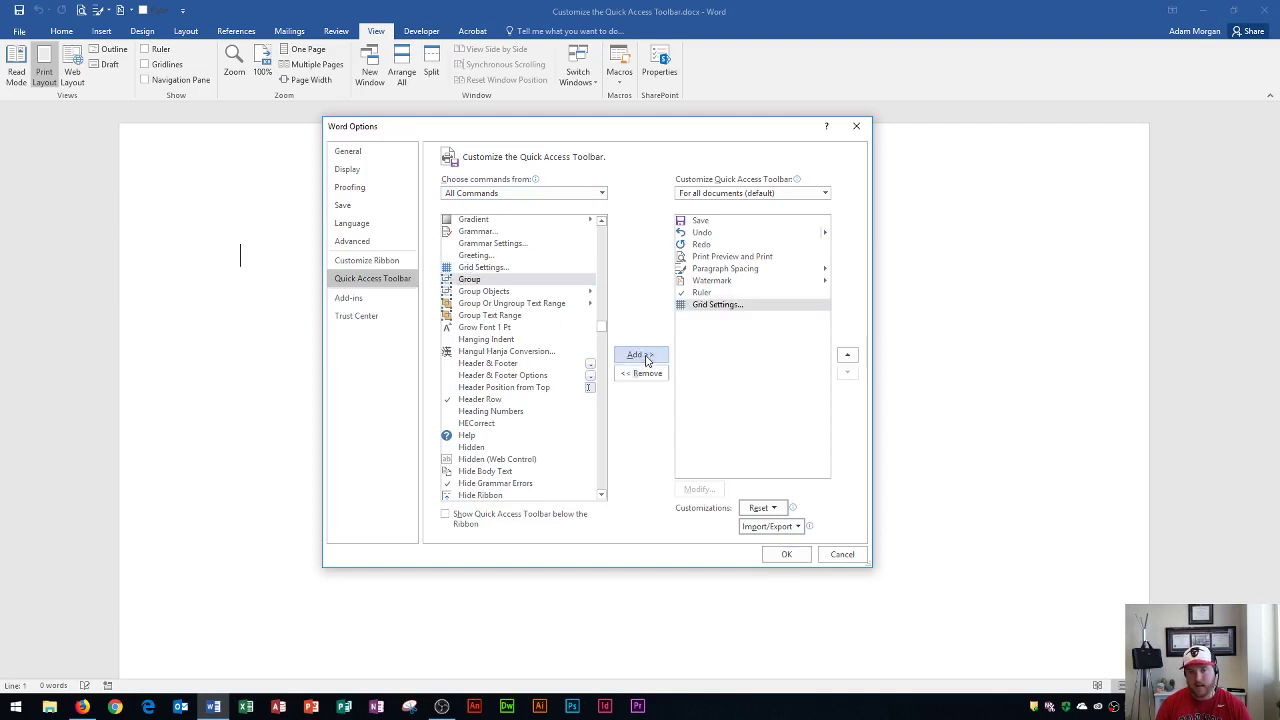
pyautogui.click(706, 306)
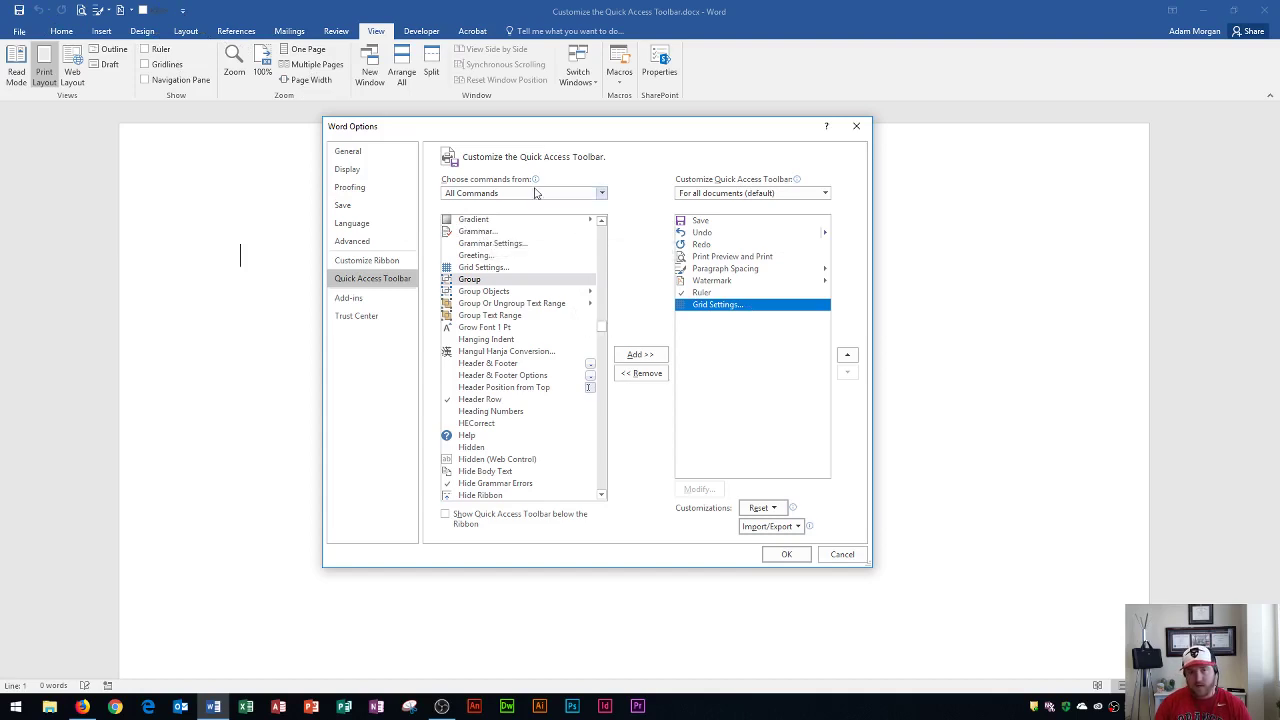
# Step: Try adding Paragraph Spacing and dismiss the warning that it's already on the toolbar
pyautogui.moveTo(603, 336); pyautogui.dragTo(600, 395)
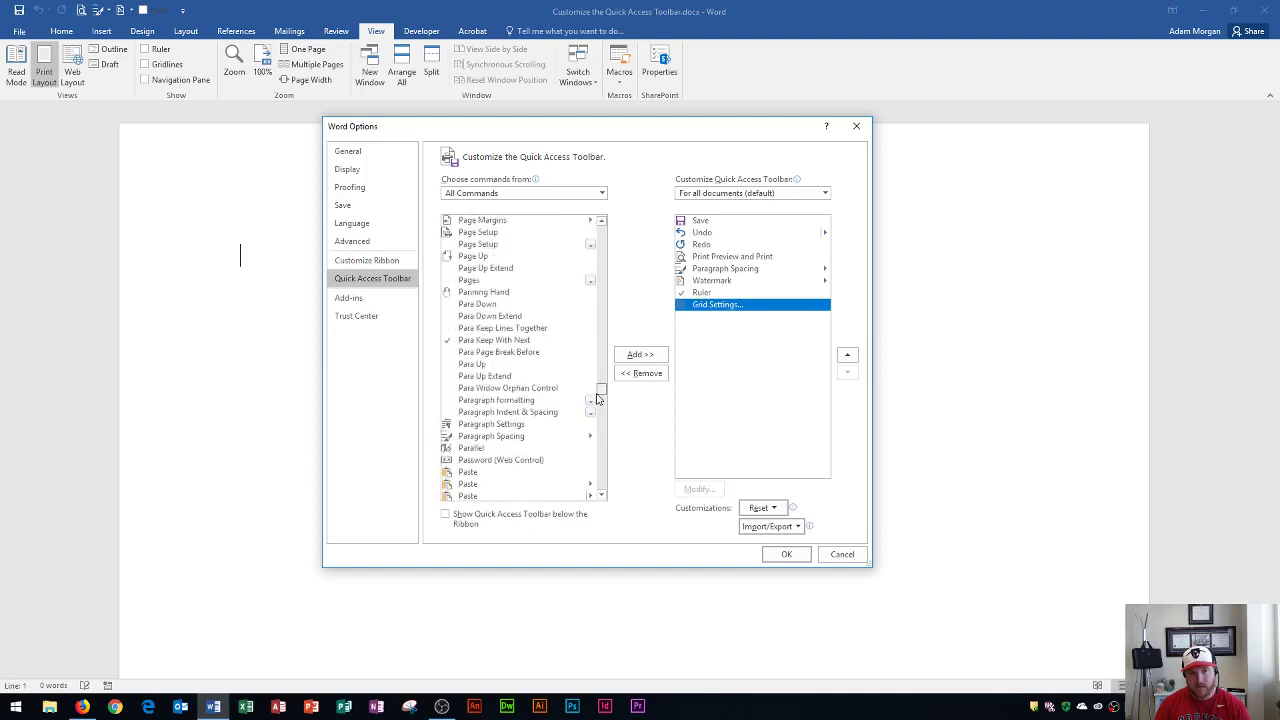
pyautogui.click(513, 437)
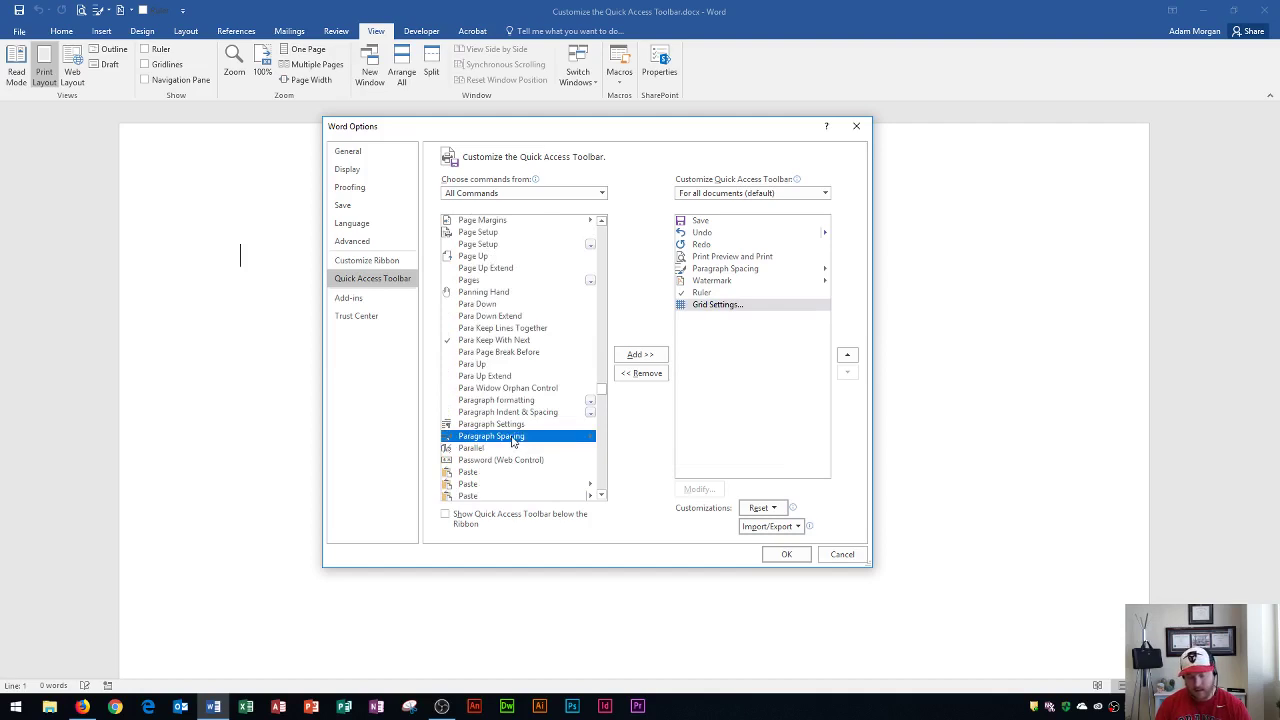
pyautogui.click(638, 356)
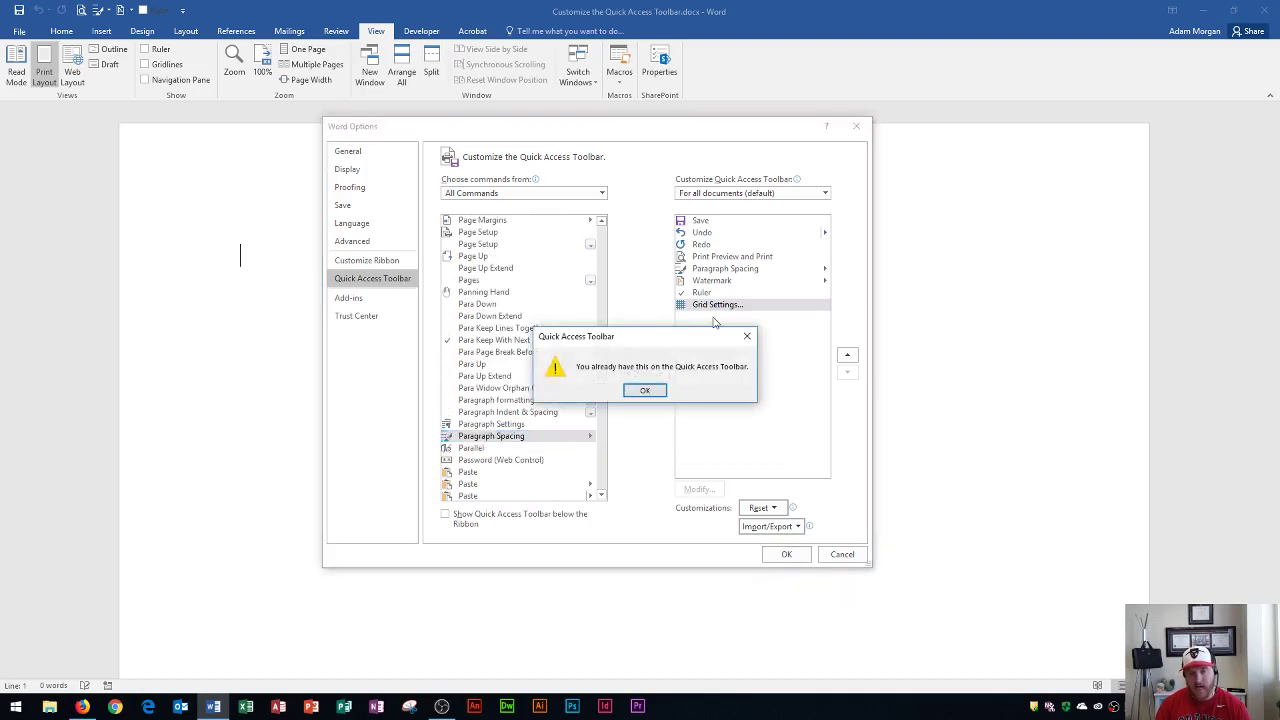
pyautogui.click(644, 391)
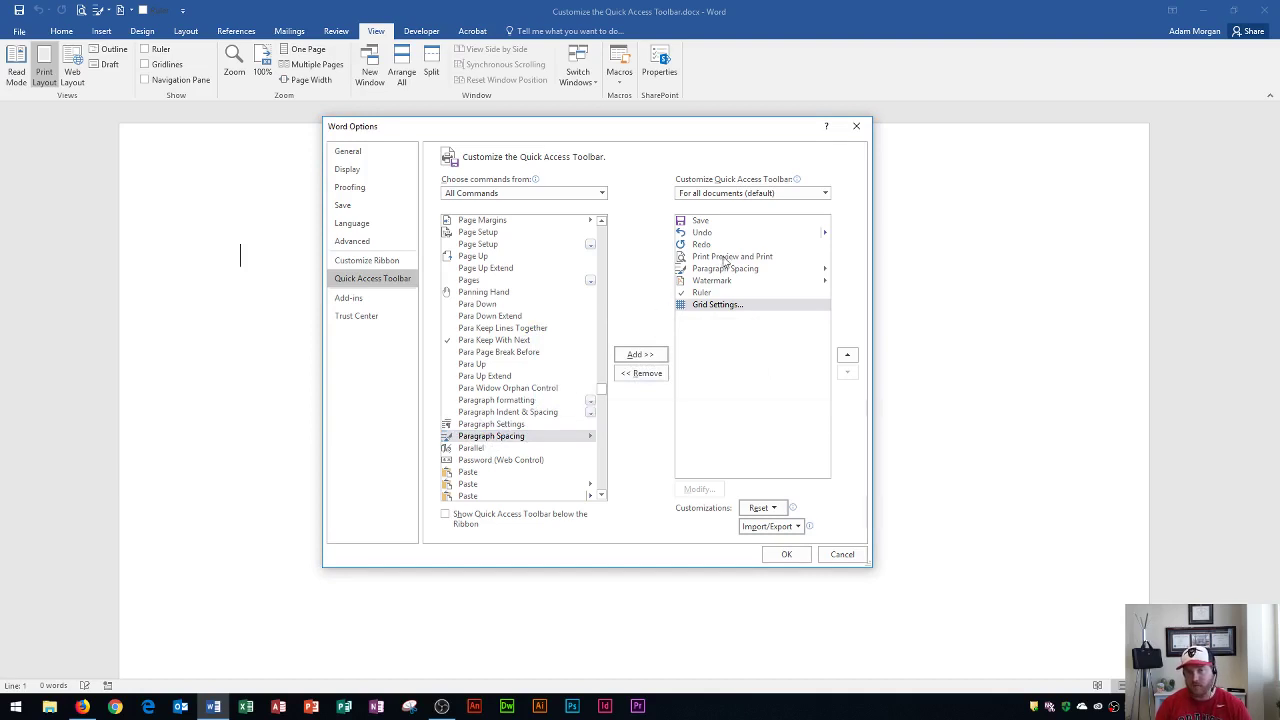
# Step: Move Paragraph Spacing down three places to the end, after Grid Settings
pyautogui.click(739, 270)
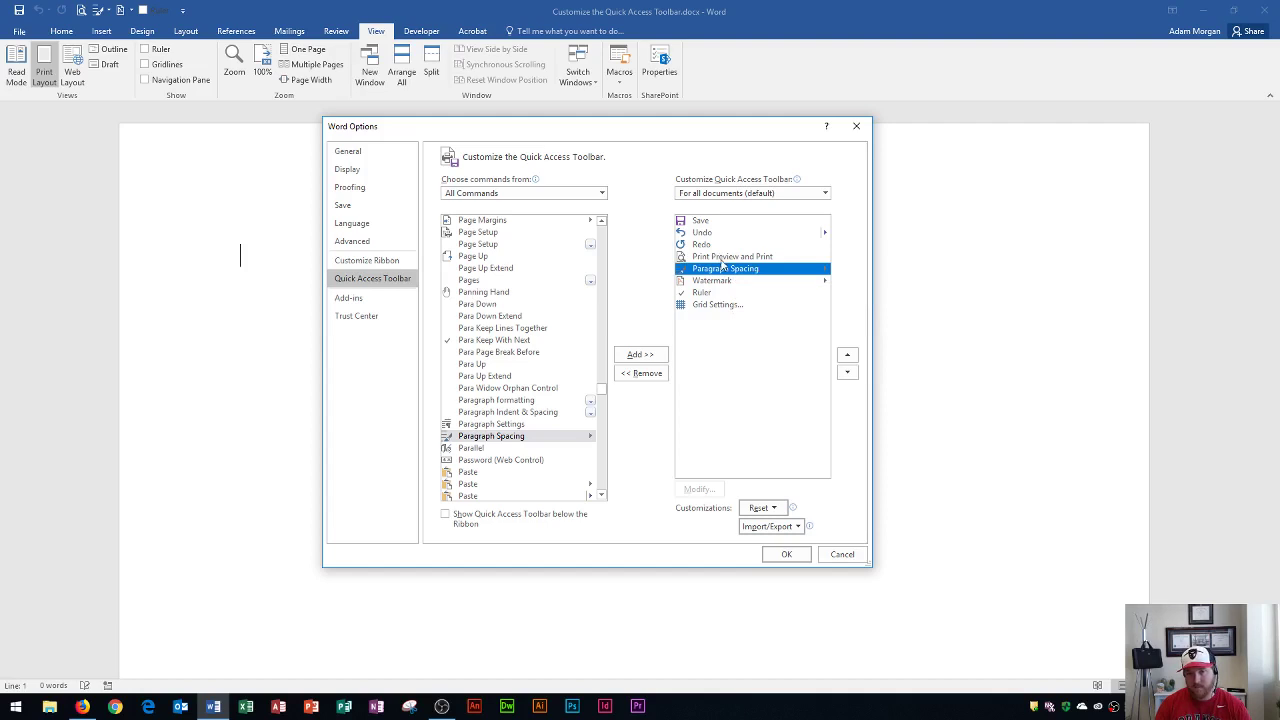
pyautogui.click(847, 374)
pyautogui.click(847, 374)
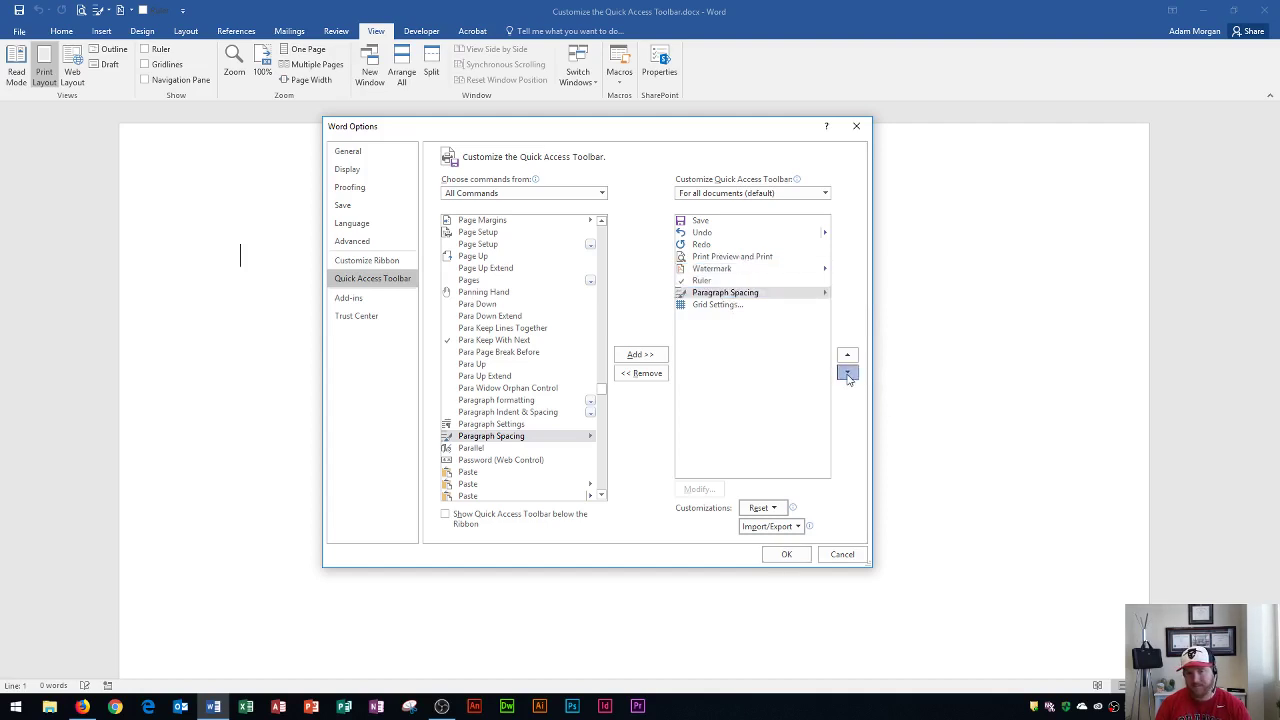
pyautogui.click(847, 374)
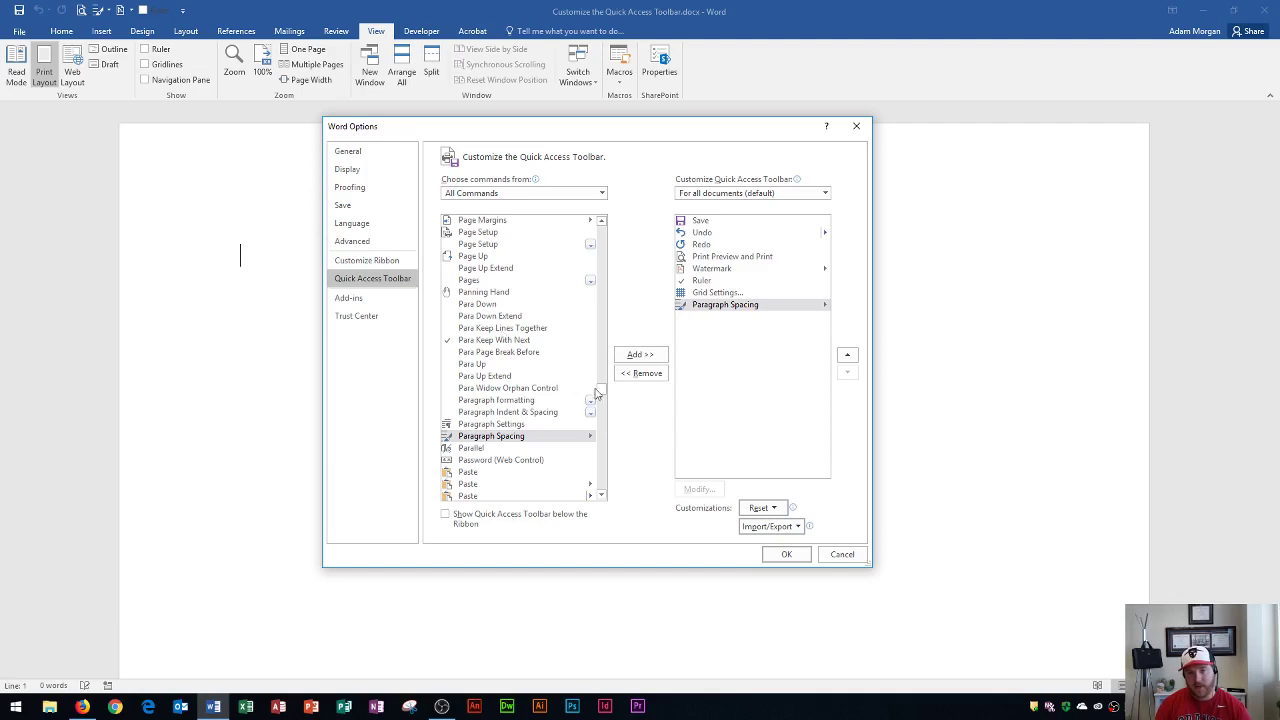
# Step: Insert a <Separator> after Redo in the Quick Access Toolbar list
pyautogui.moveTo(596, 393); pyautogui.dragTo(608, 220)
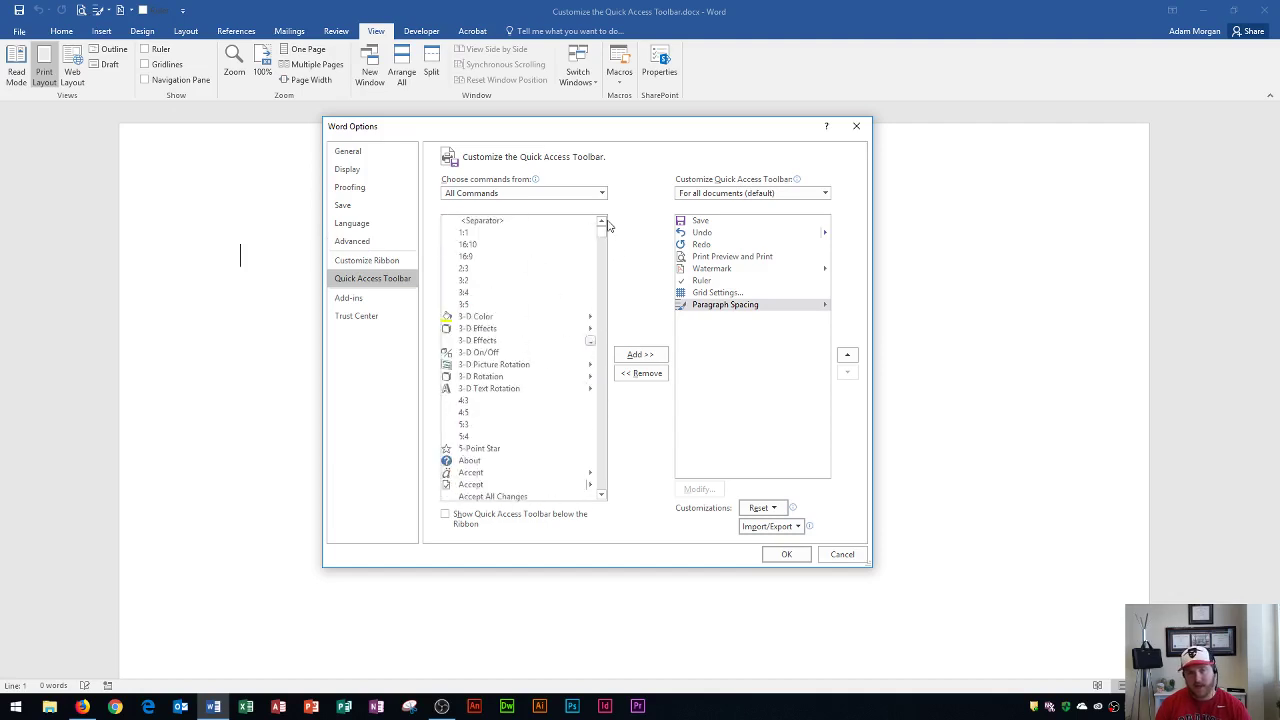
pyautogui.click(491, 222)
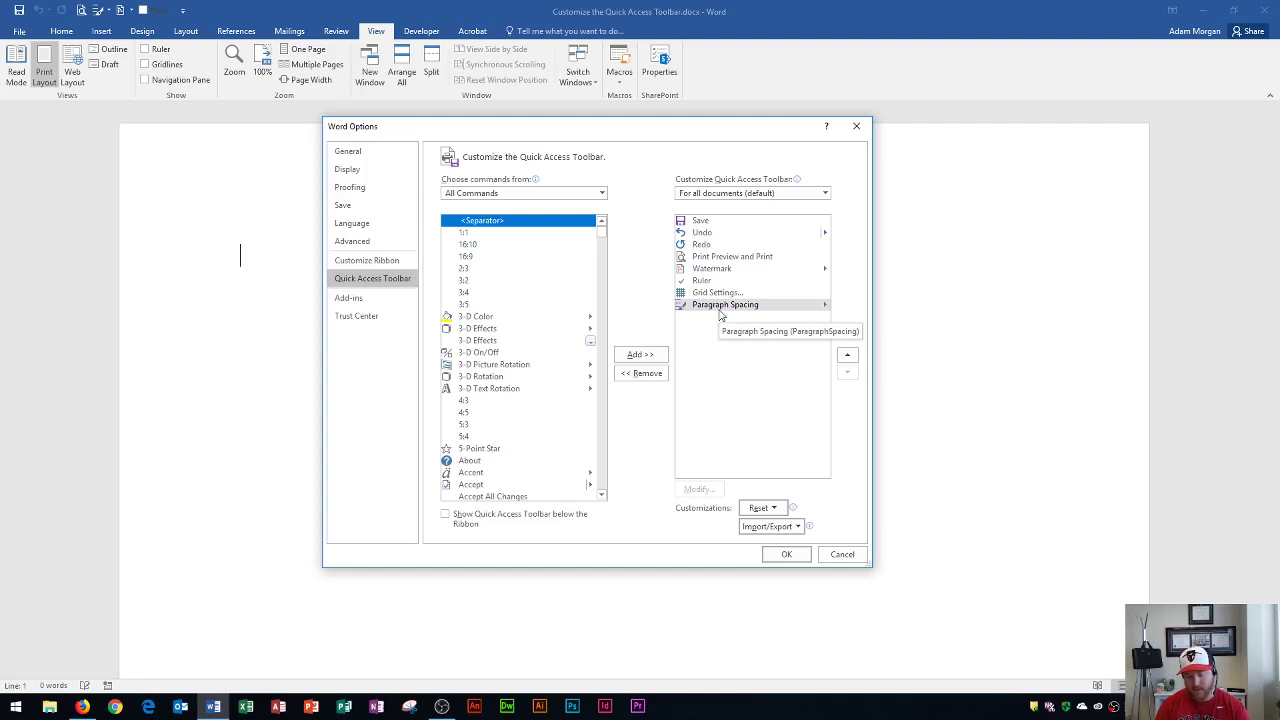
pyautogui.click(706, 246)
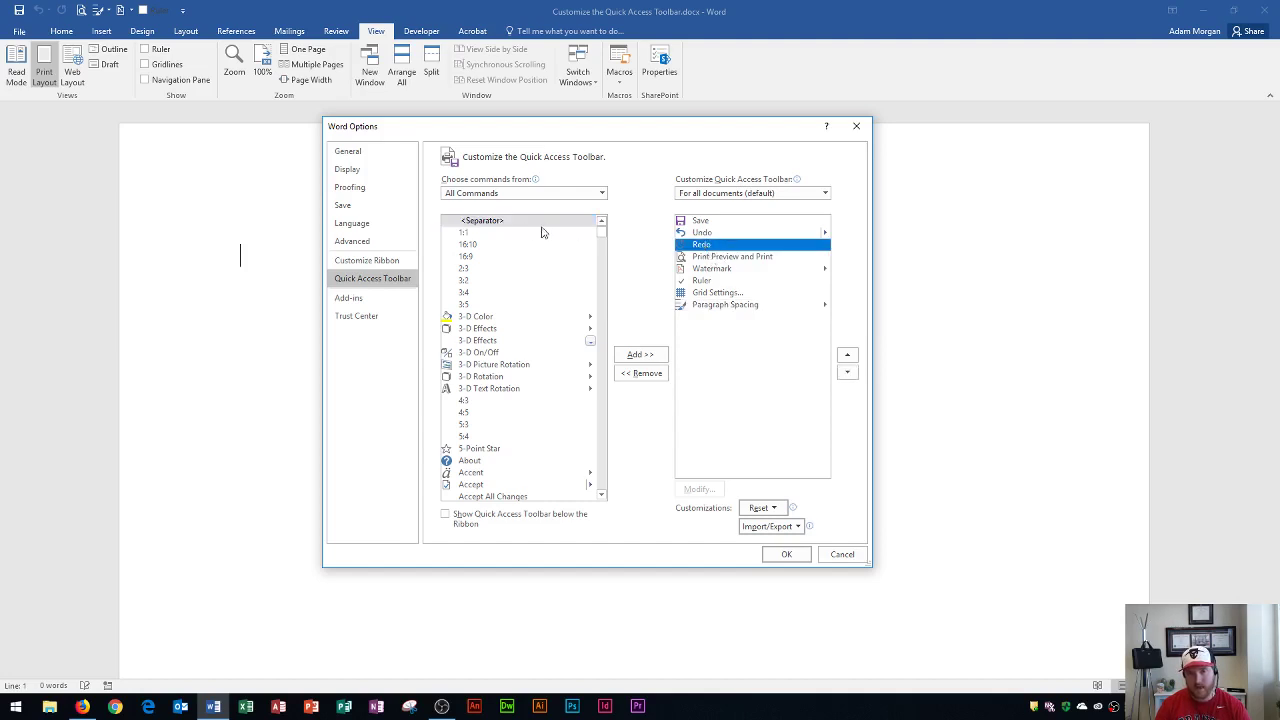
pyautogui.click(505, 222)
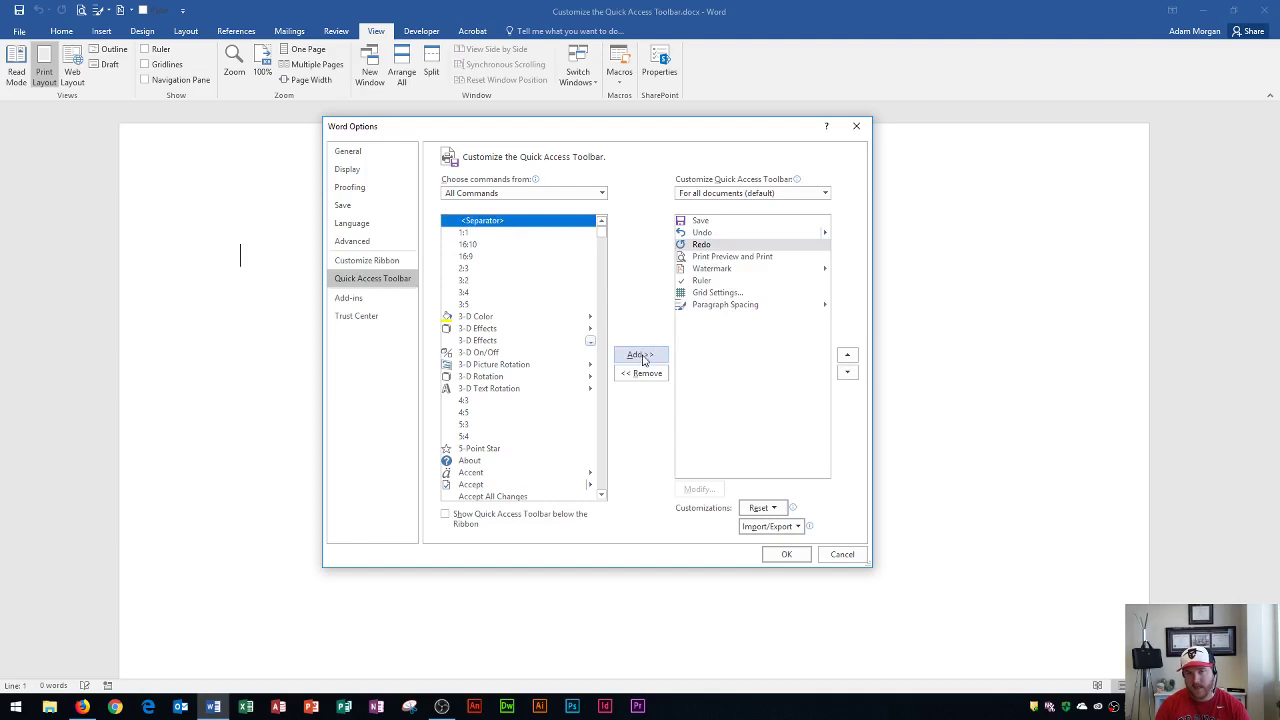
pyautogui.click(641, 356)
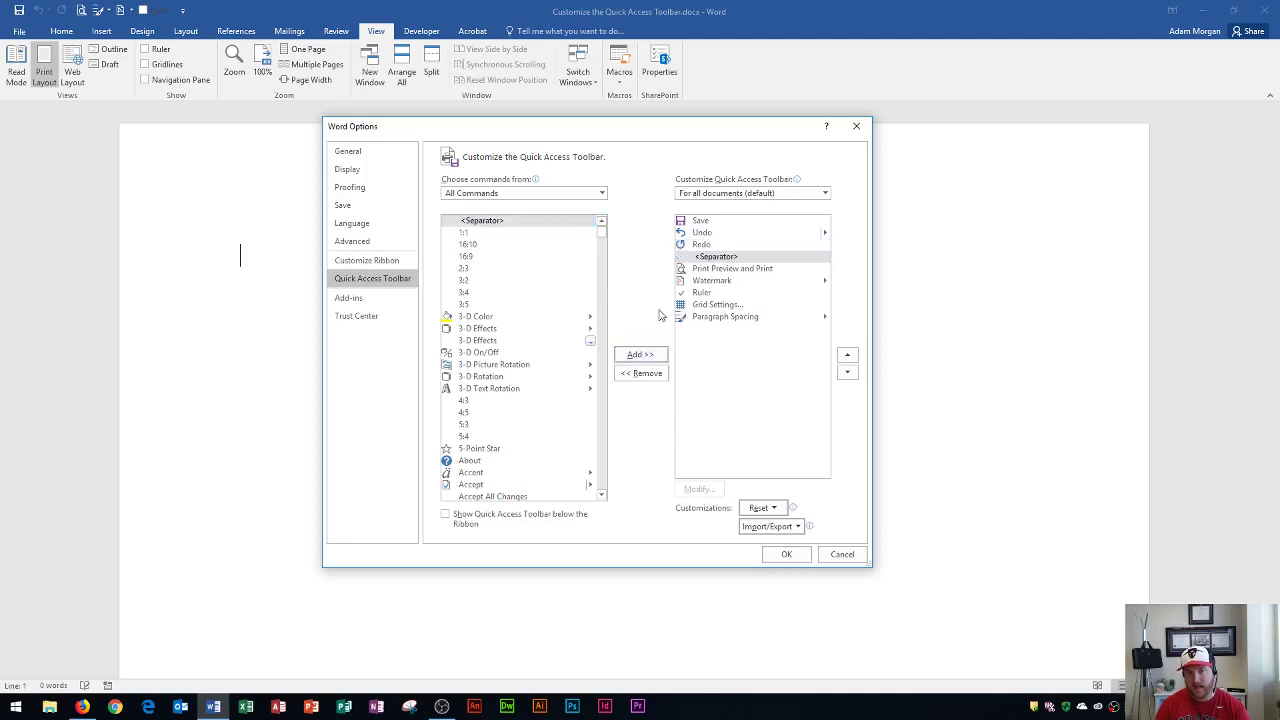
# Step: Add two <Separator> entries after Watermark, before Ruler
pyautogui.click(720, 259)
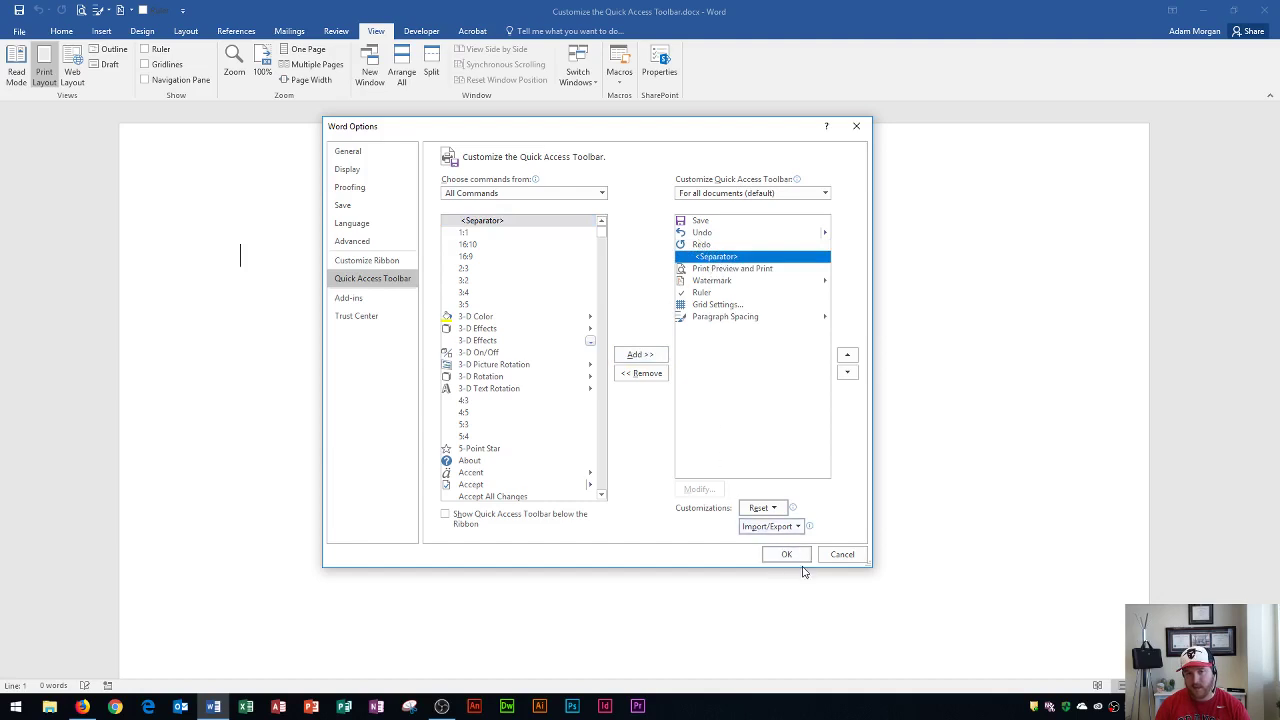
pyautogui.click(714, 283)
pyautogui.click(499, 222)
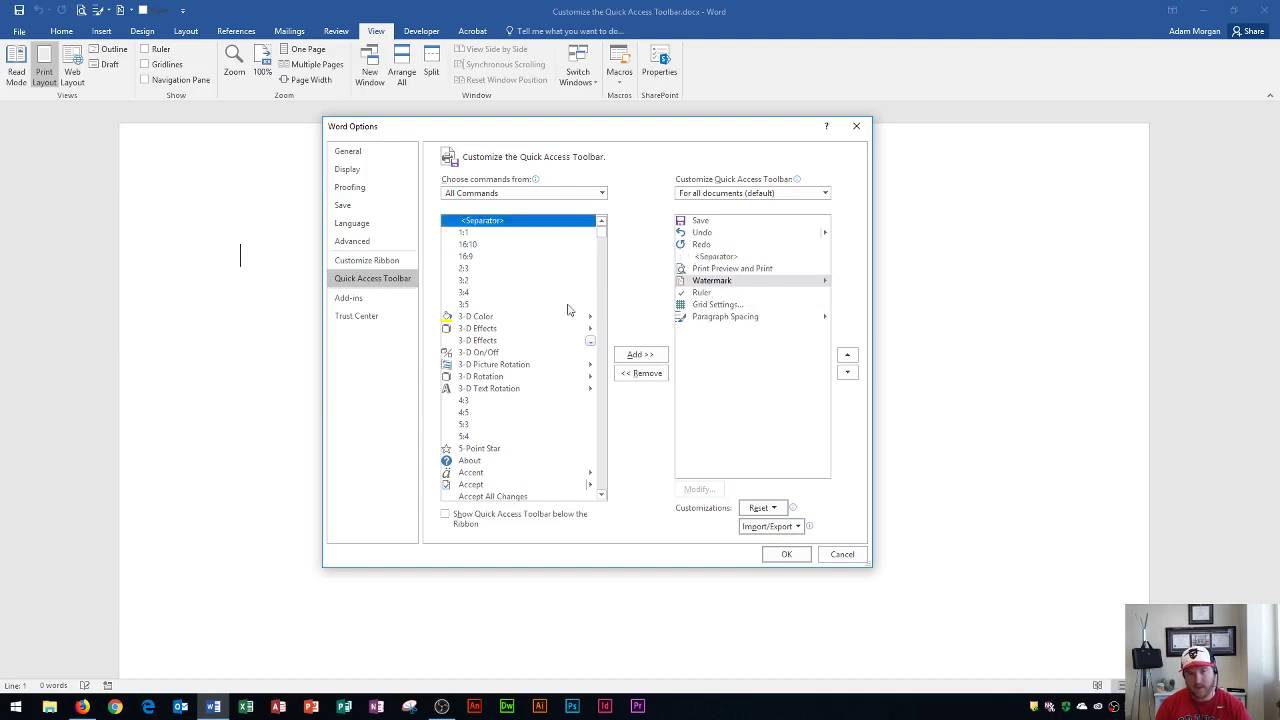
pyautogui.click(639, 357)
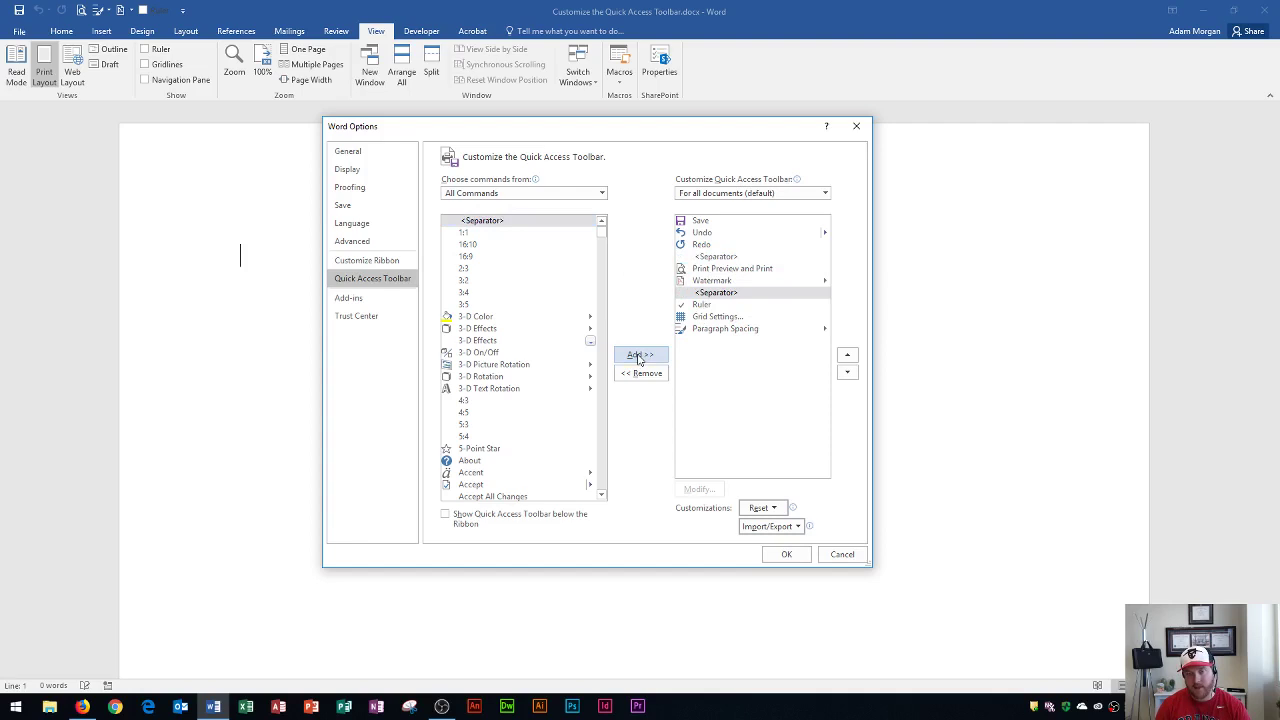
pyautogui.click(639, 357)
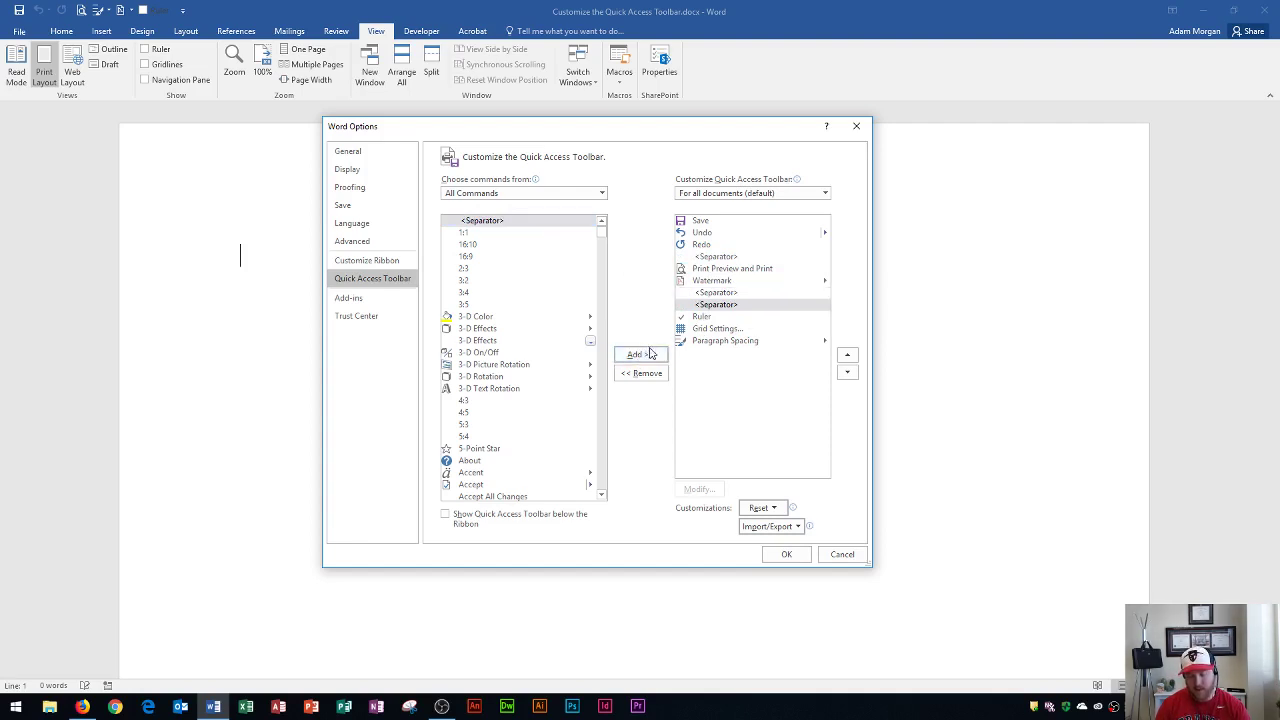
# Step: Confirm Word Options with OK, then choose Show Below the Ribbon for the toolbar
pyautogui.click(788, 556)
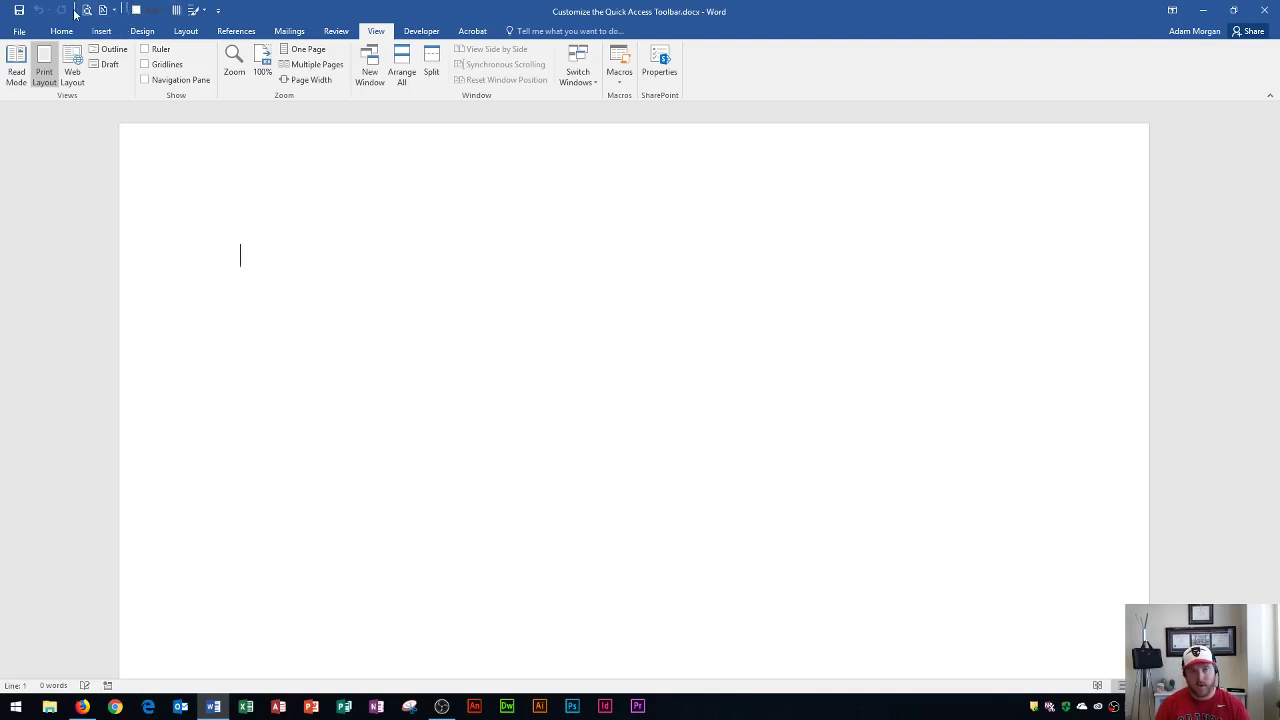
pyautogui.click(217, 11)
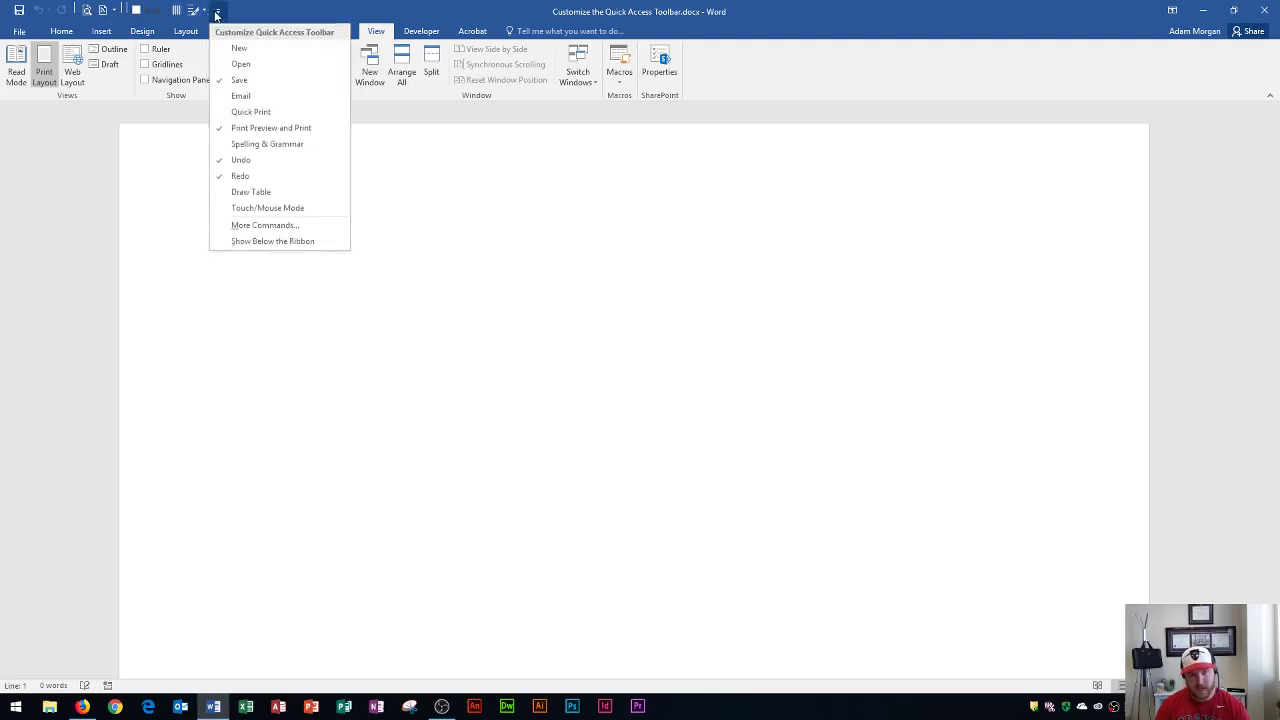
pyautogui.click(270, 242)
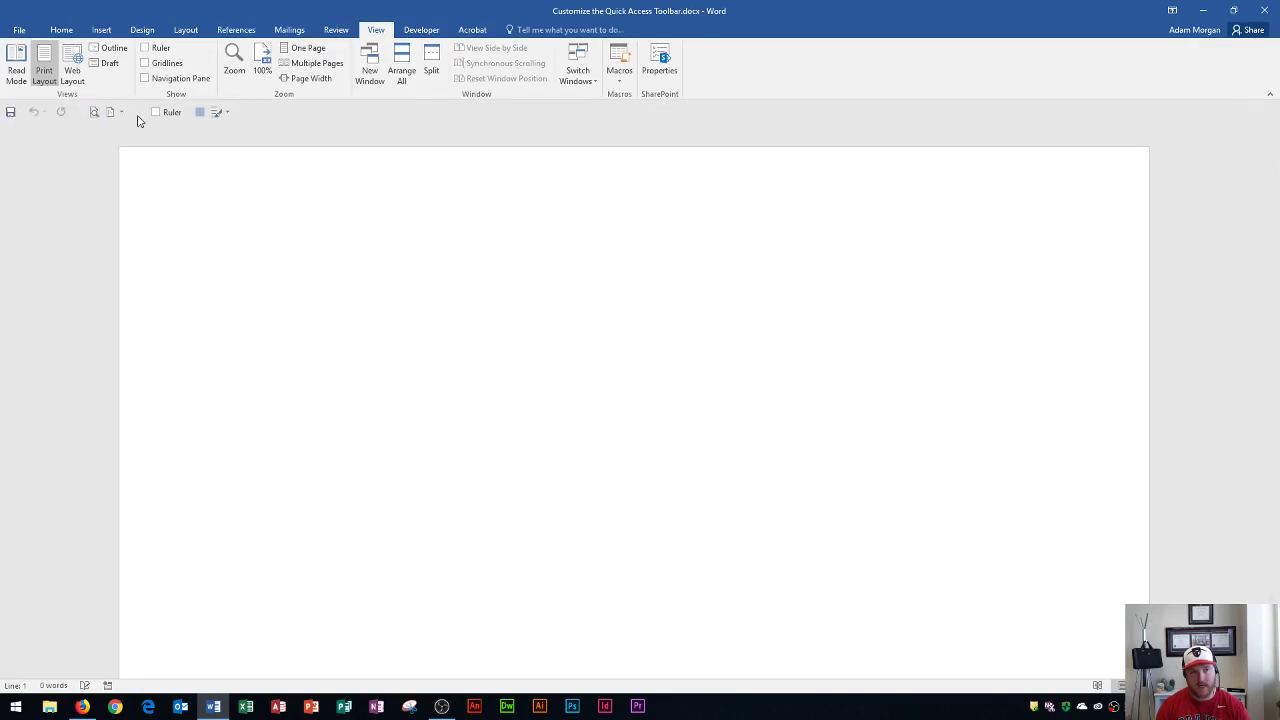